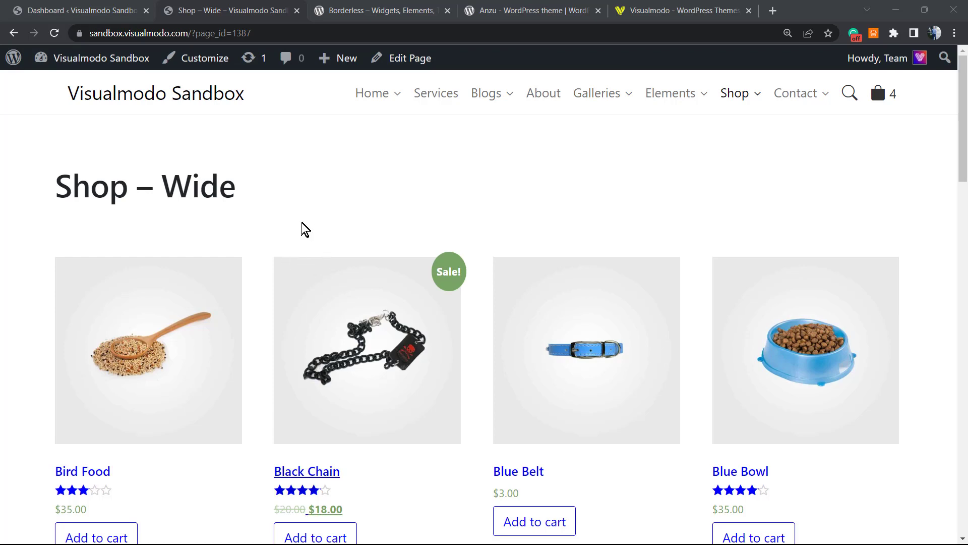
Try the default Add to cart on Black Chain and Blue Belt in the Shop – Wide grid.
scroll(301, 222, down, 3)
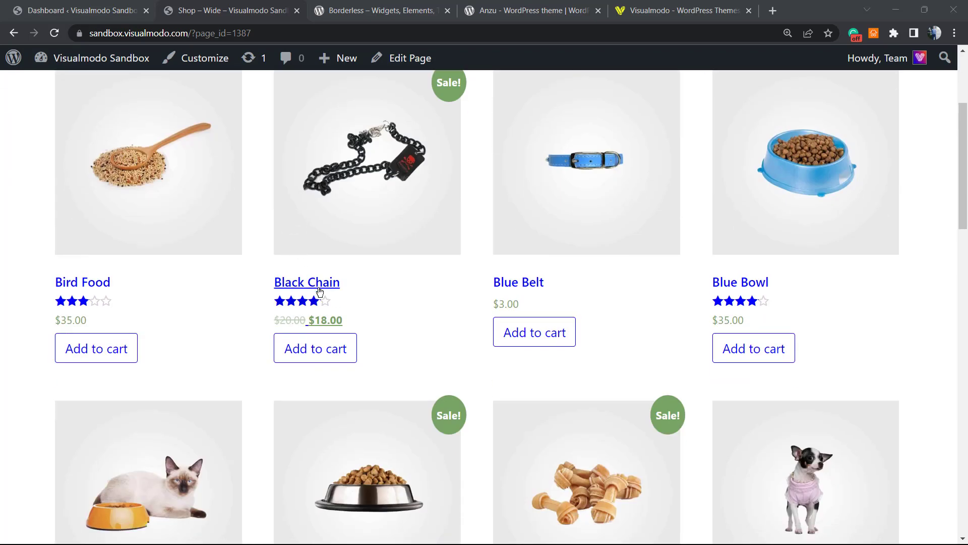
click(309, 343)
click(339, 353)
click(547, 338)
click(504, 343)
click(523, 342)
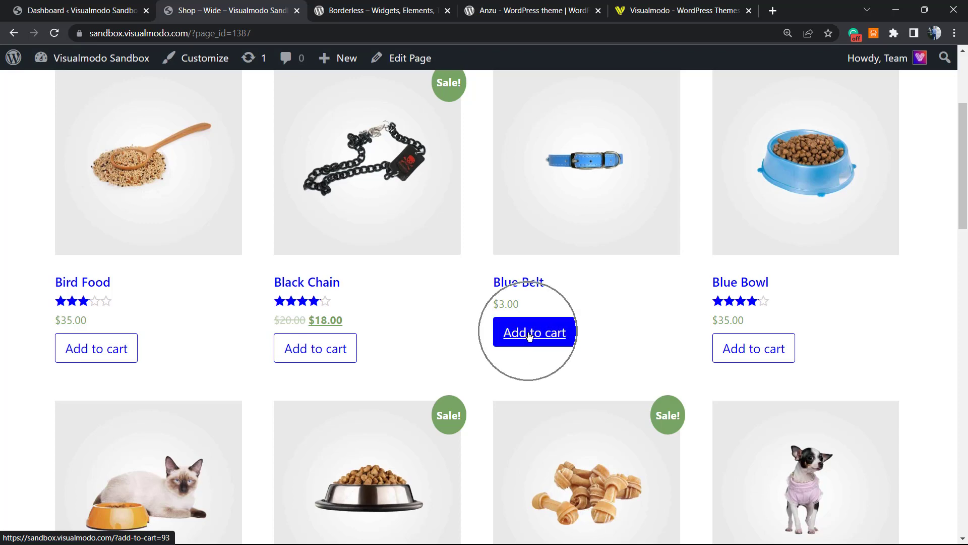
Add Blue Belt to the cart from its product page.
scroll(538, 307, up, 3)
click(549, 286)
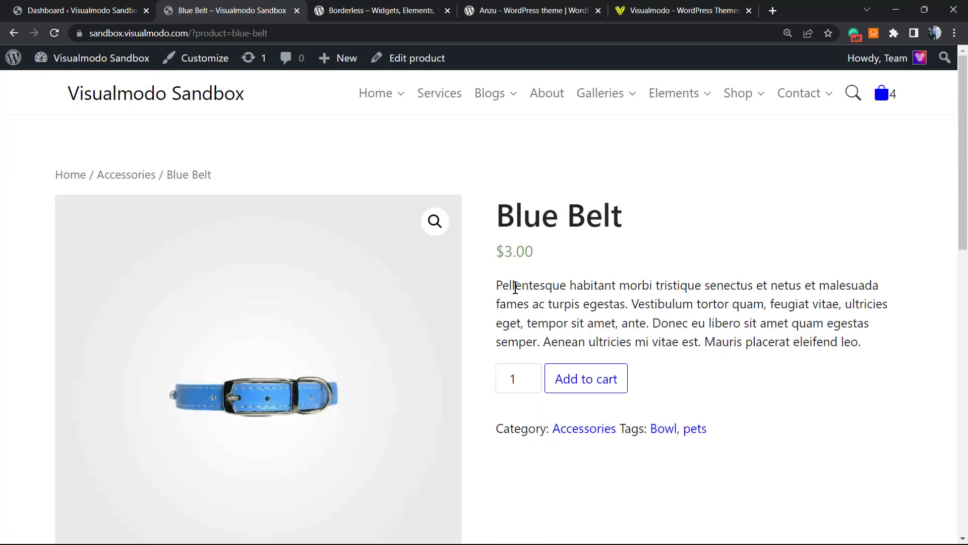
scroll(502, 292, down, 2)
scroll(493, 301, up, 2)
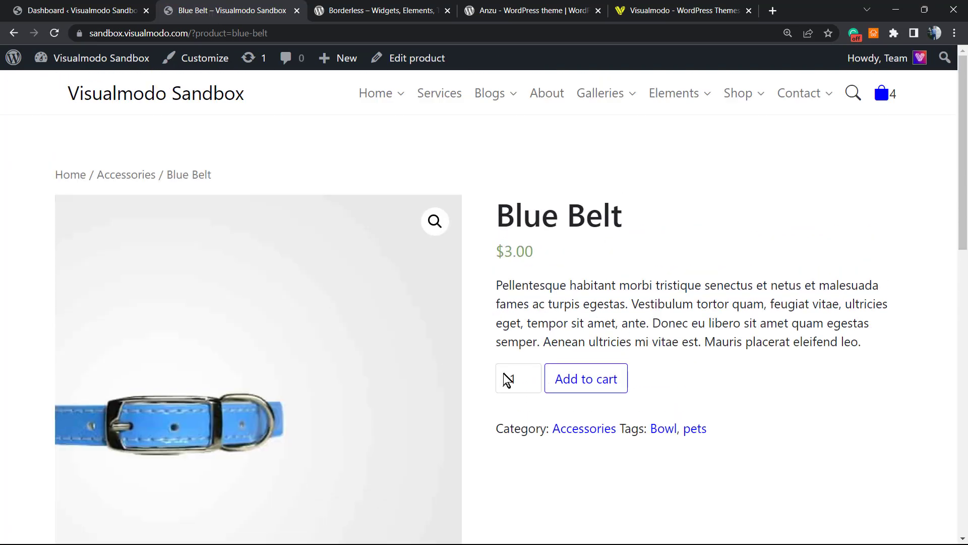
scroll(655, 331, down, 2)
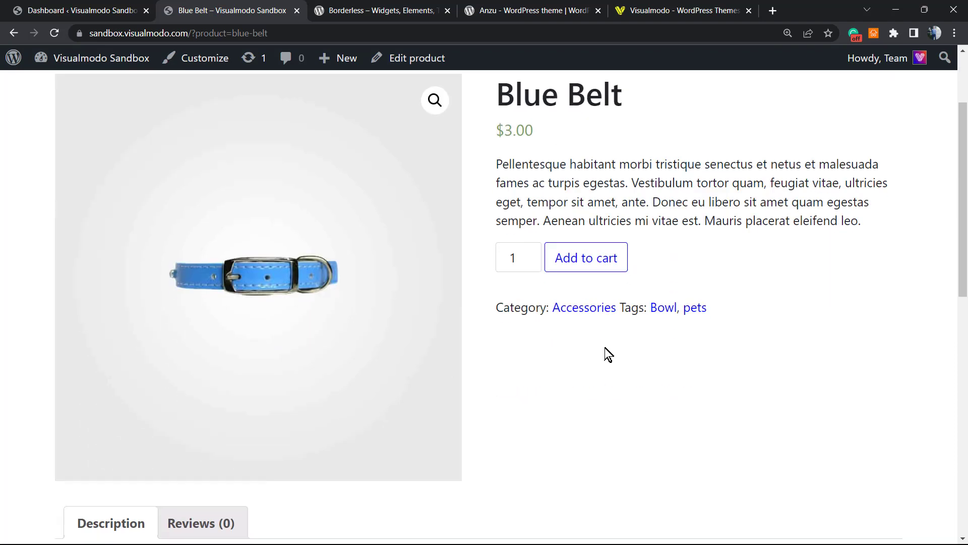
scroll(655, 332, up, 2)
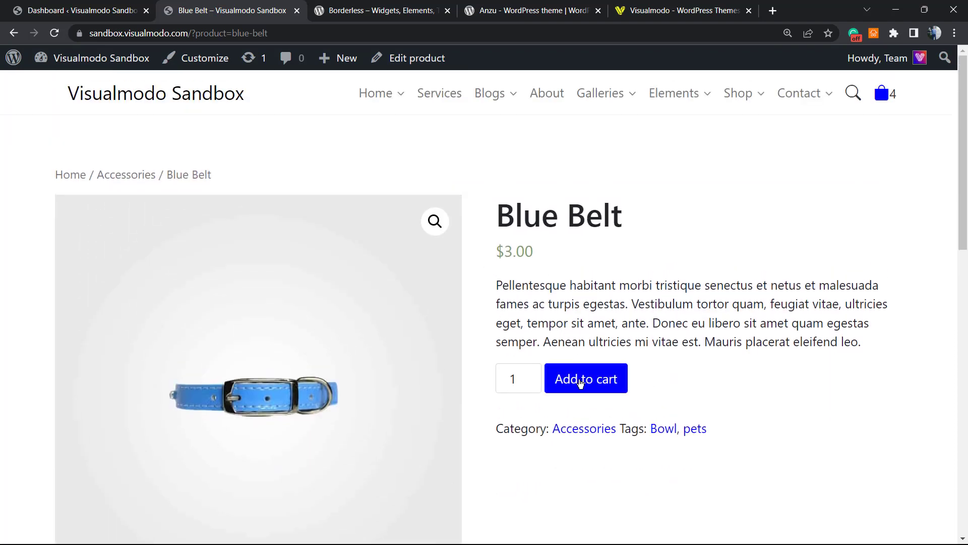
click(601, 382)
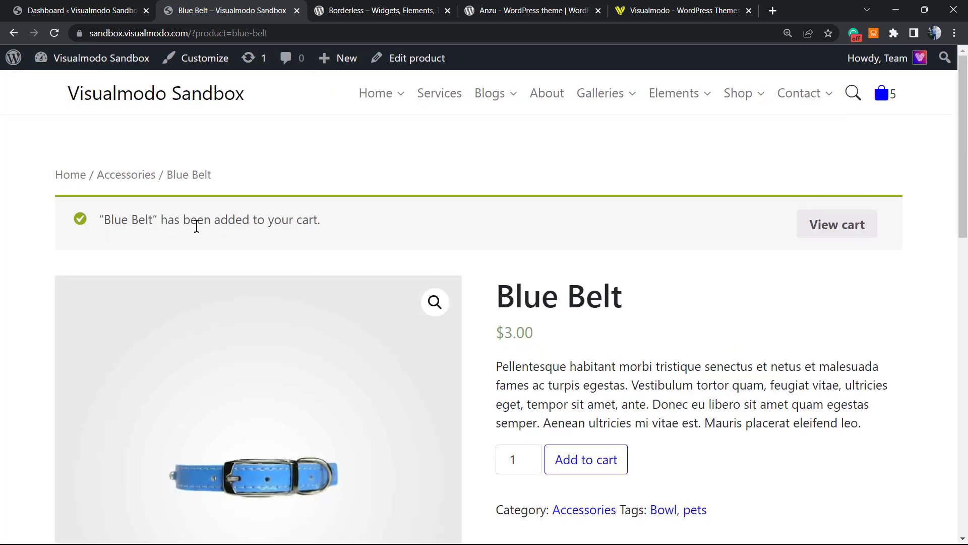
Review the cart: 4 Black Chain and 1 Blue Belt totaling $75.00.
triple_click(147, 225)
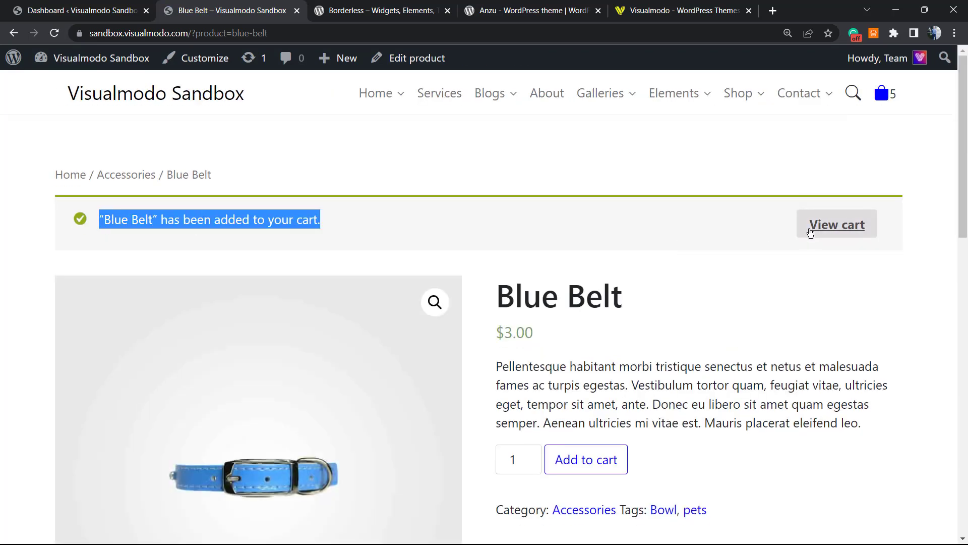
click(811, 227)
scroll(385, 250, down, 2)
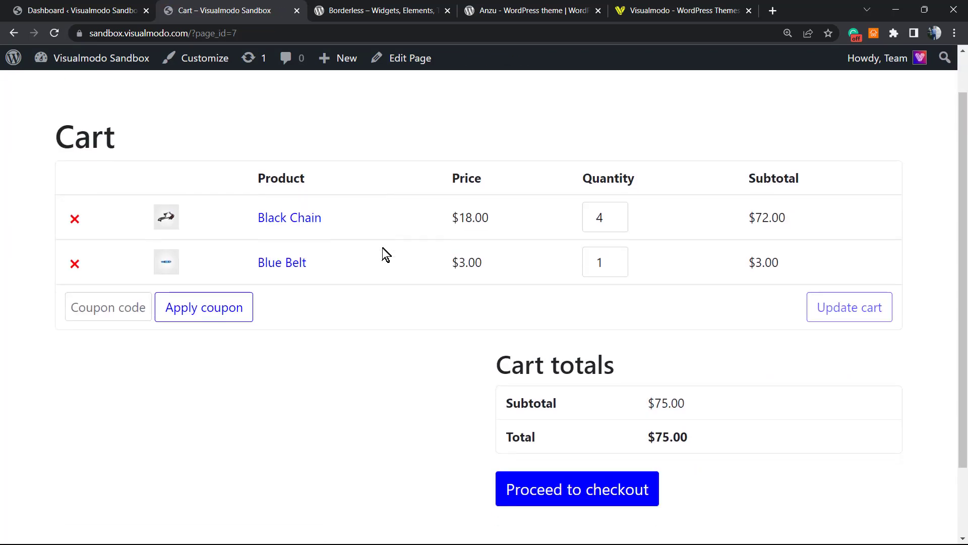
scroll(568, 328, down, 1)
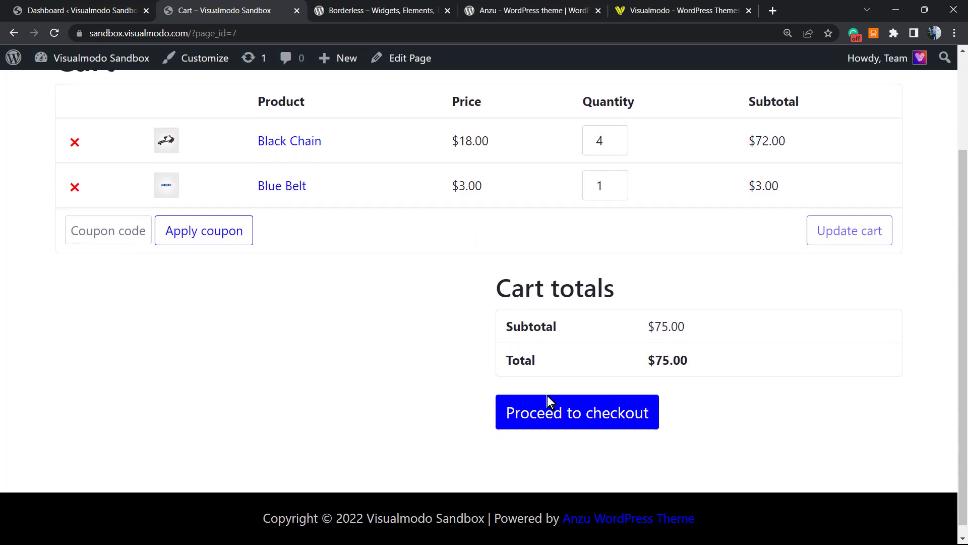
scroll(563, 414, up, 2)
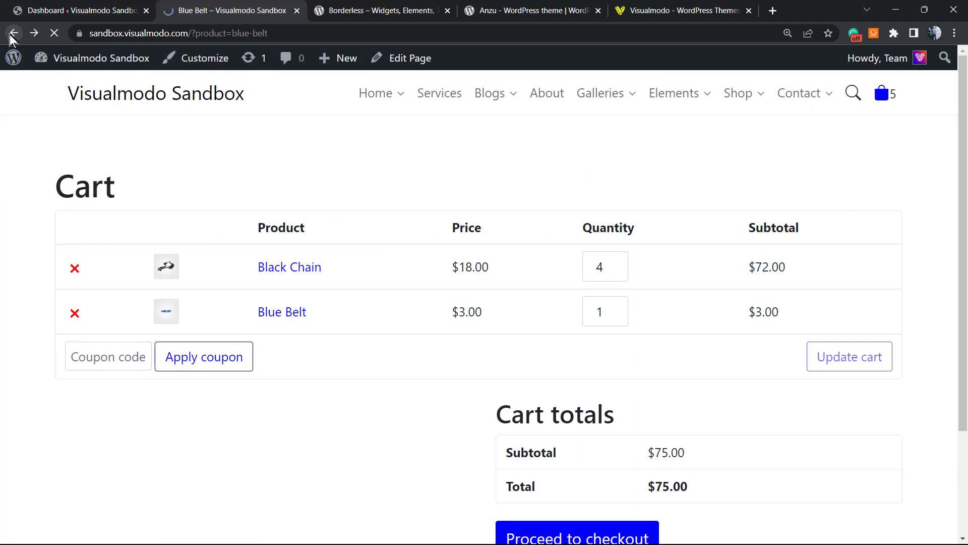
Go back twice to the Shop – Wide grid, then switch to the admin Dashboard tab.
click(14, 34)
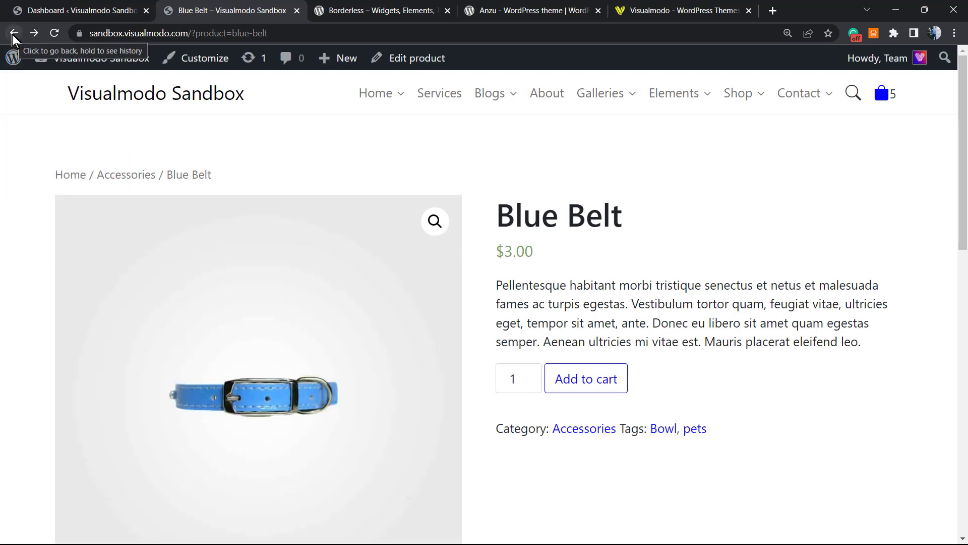
click(13, 33)
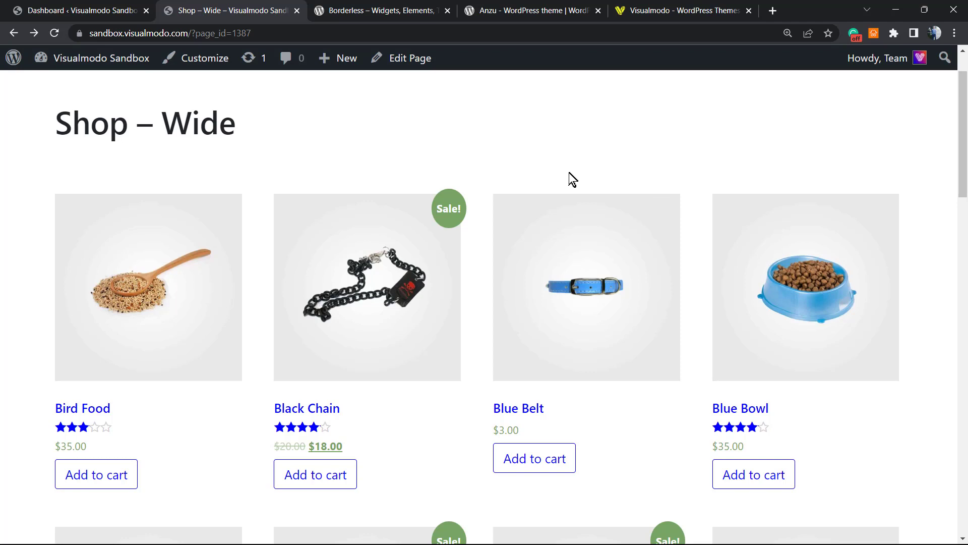
click(67, 7)
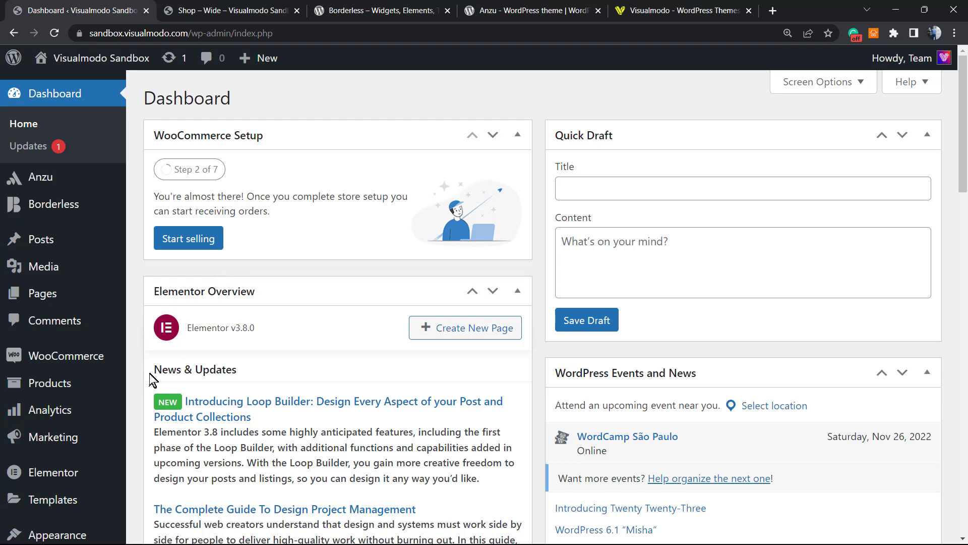
Go to Plugins > Add New from the admin sidebar.
mouse_move(80, 356)
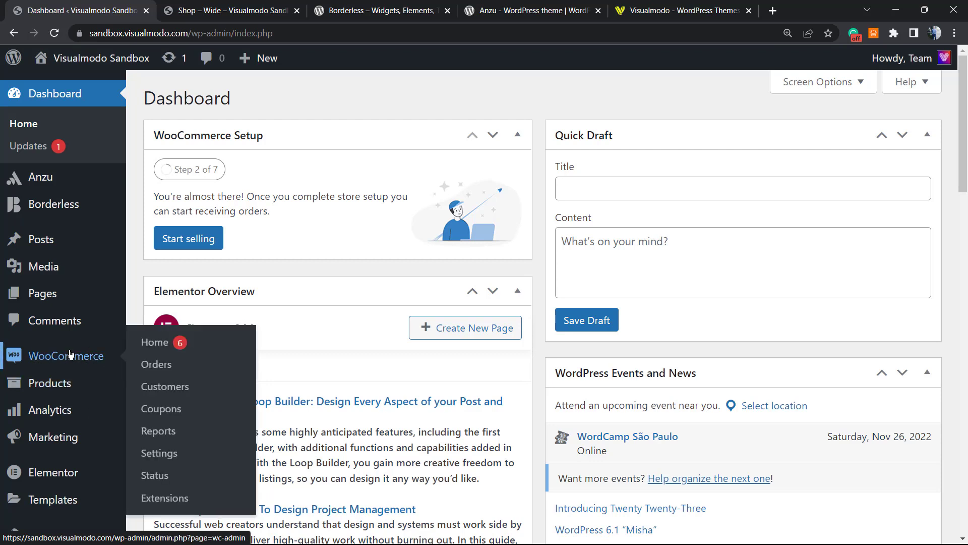
mouse_move(68, 384)
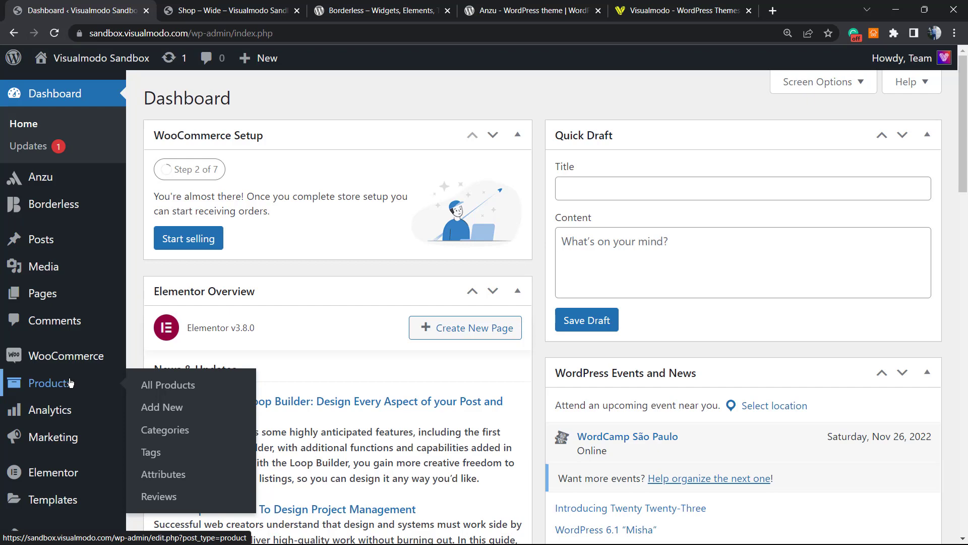
scroll(48, 378, down, 1)
mouse_move(48, 441)
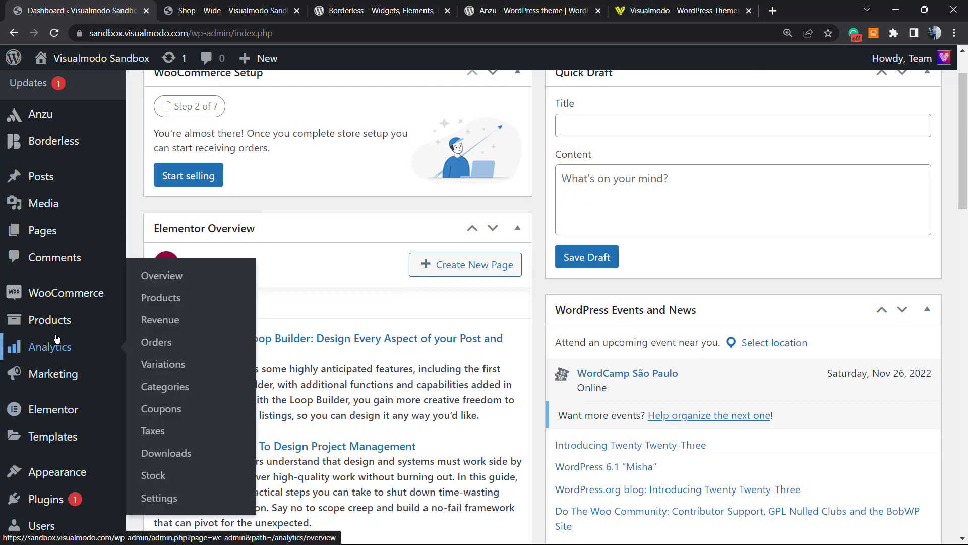
scroll(44, 283, down, 2)
scroll(44, 283, down, 2)
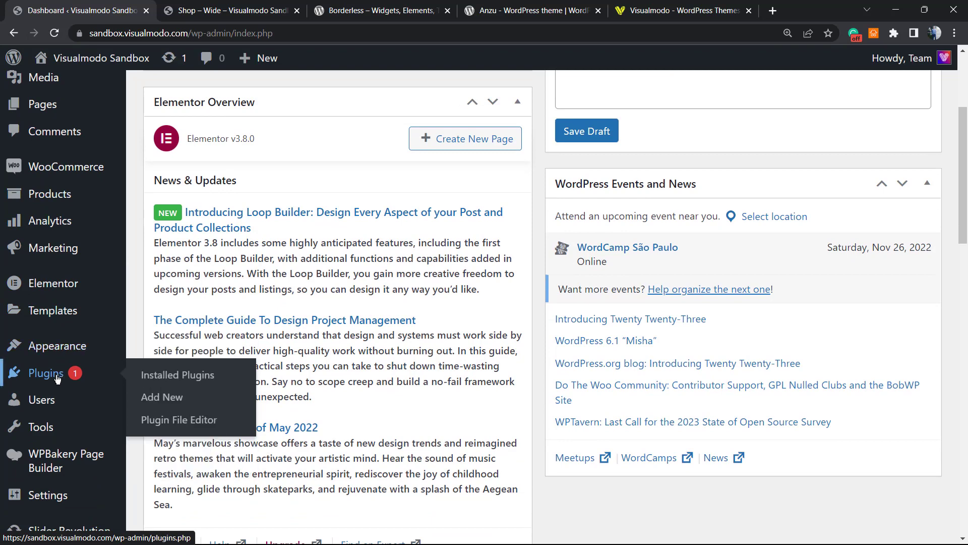
click(198, 399)
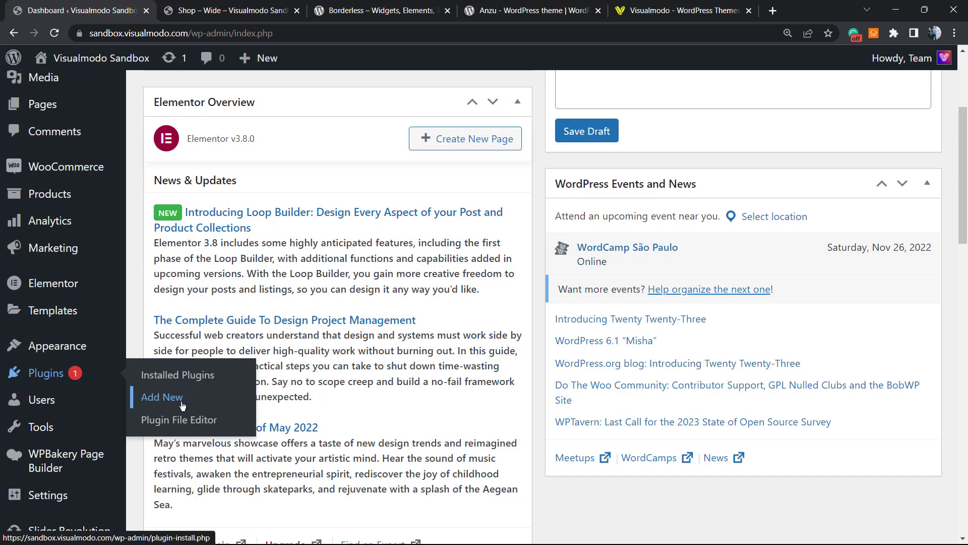
click(183, 405)
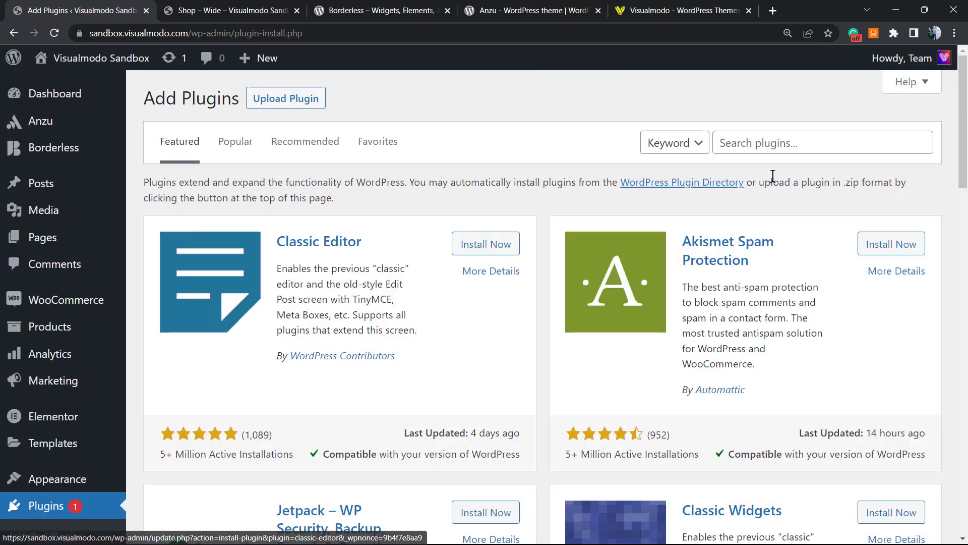
Search for Direct Checkout for WooCommerce and install it.
click(759, 143)
text(Direct Checkout for WooCommerce)
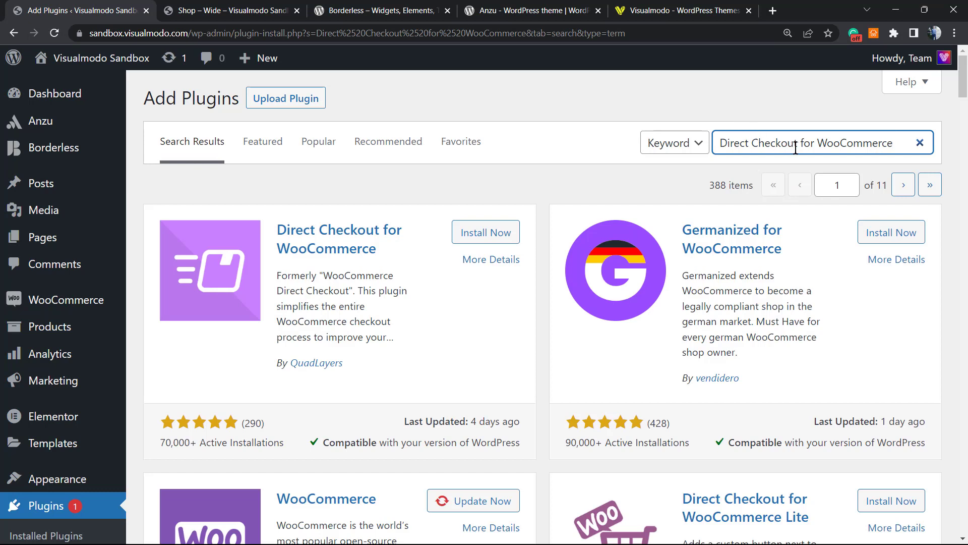
click(488, 232)
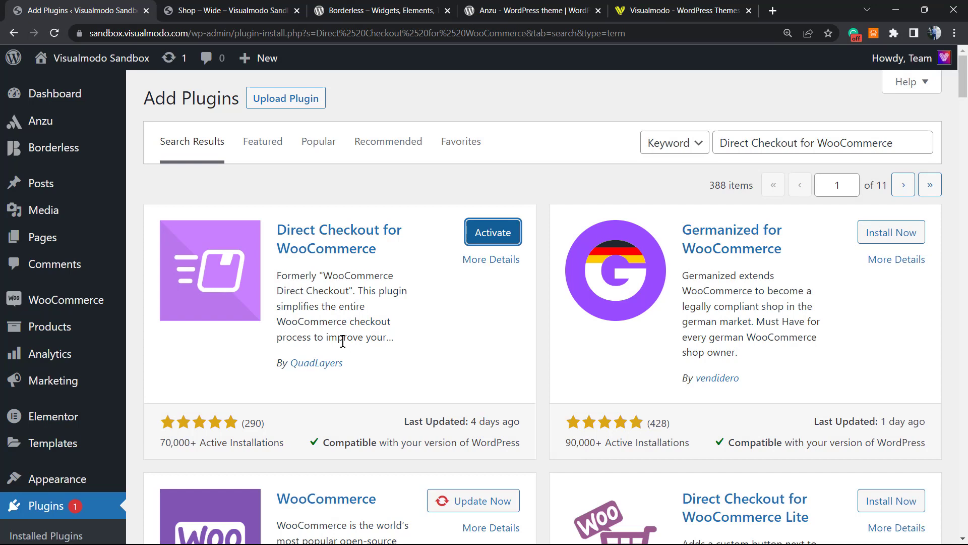
Check the plugin's 70,000+ installs and update date, then activate it.
triple_click(356, 316)
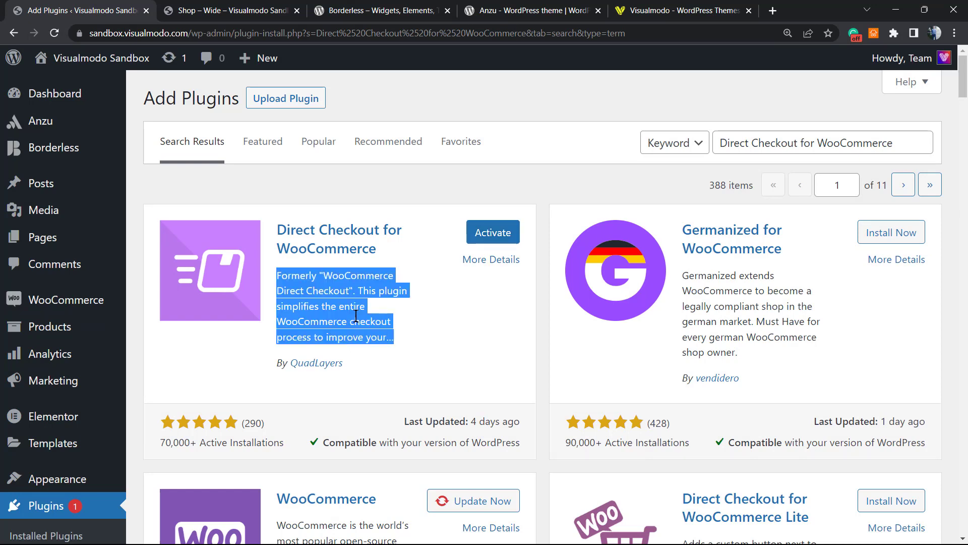
click(272, 433)
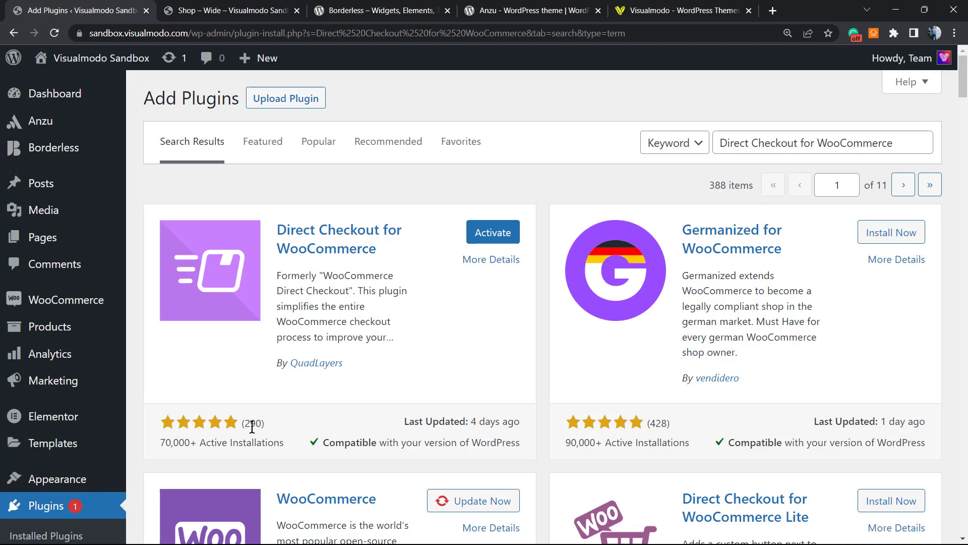
triple_click(174, 443)
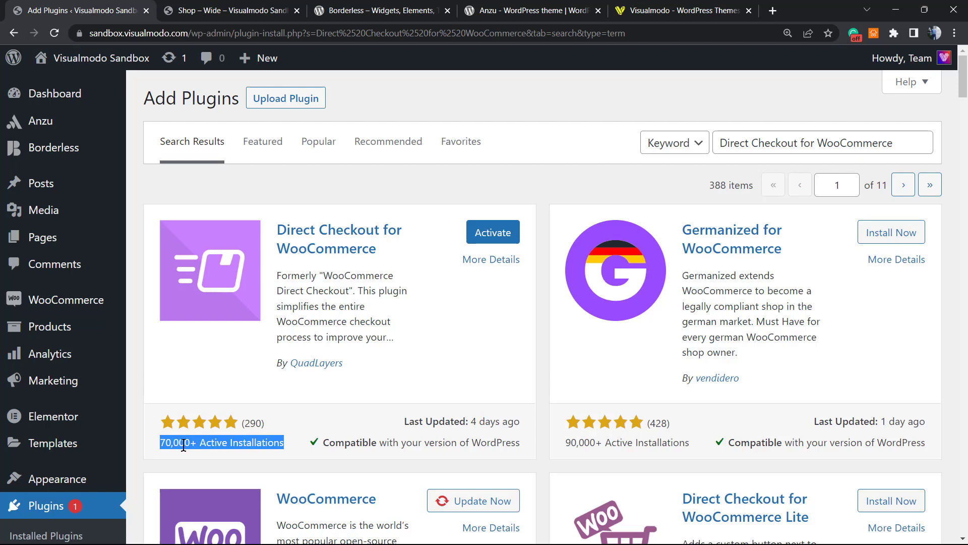
double_click(472, 427)
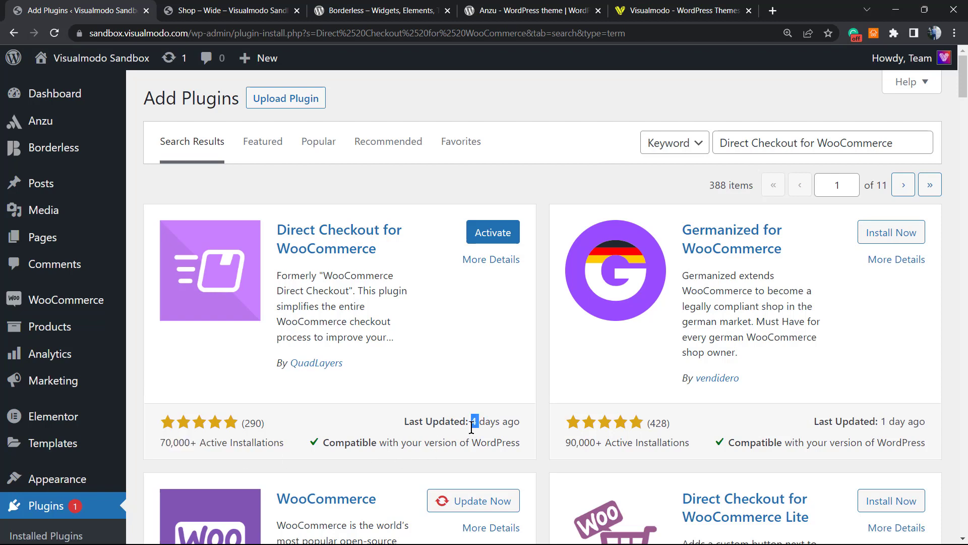
click(472, 427)
click(499, 231)
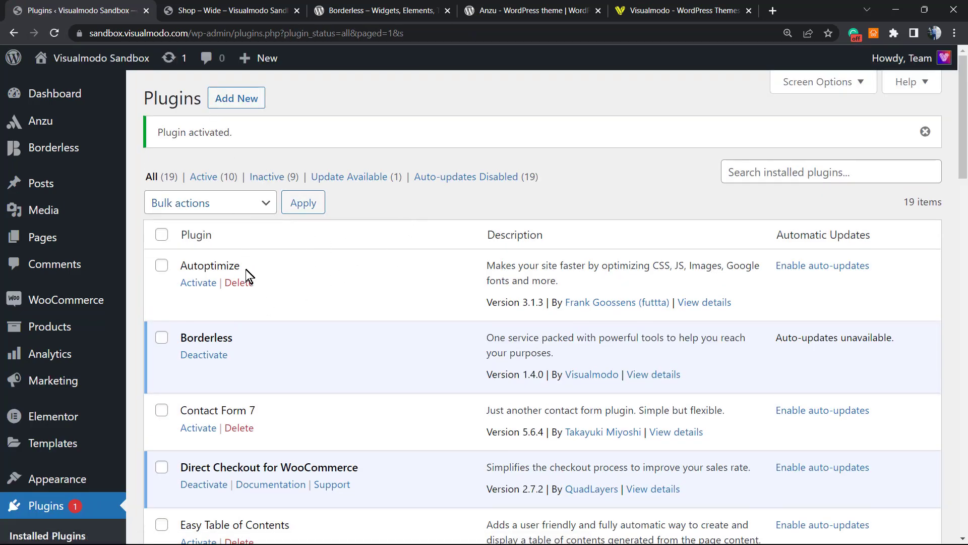
Confirm Direct Checkout 2.7.2 by QuadLayers is active and reveal WooCommerce's Direct Checkout submenu.
scroll(247, 271, down, 2)
scroll(247, 270, down, 2)
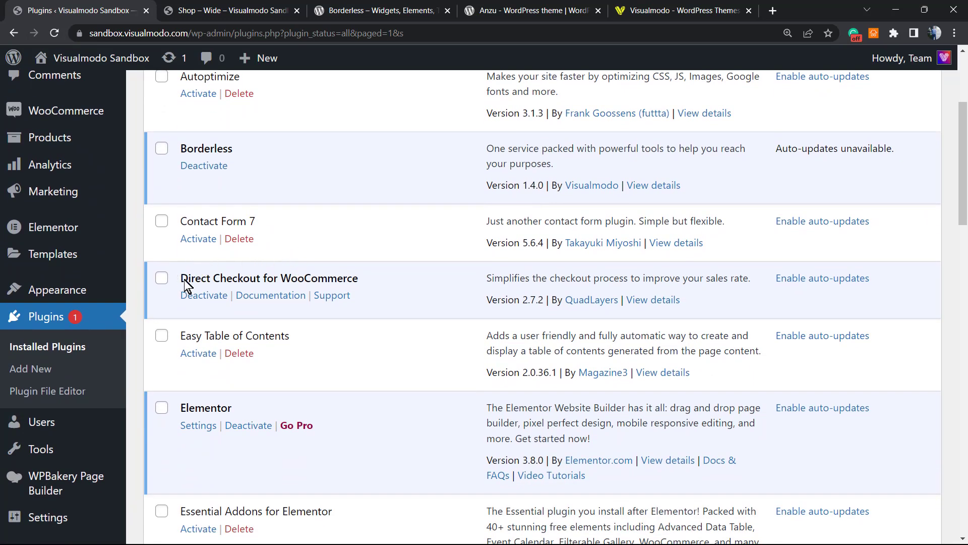
scroll(173, 298, up, 1)
mouse_move(49, 324)
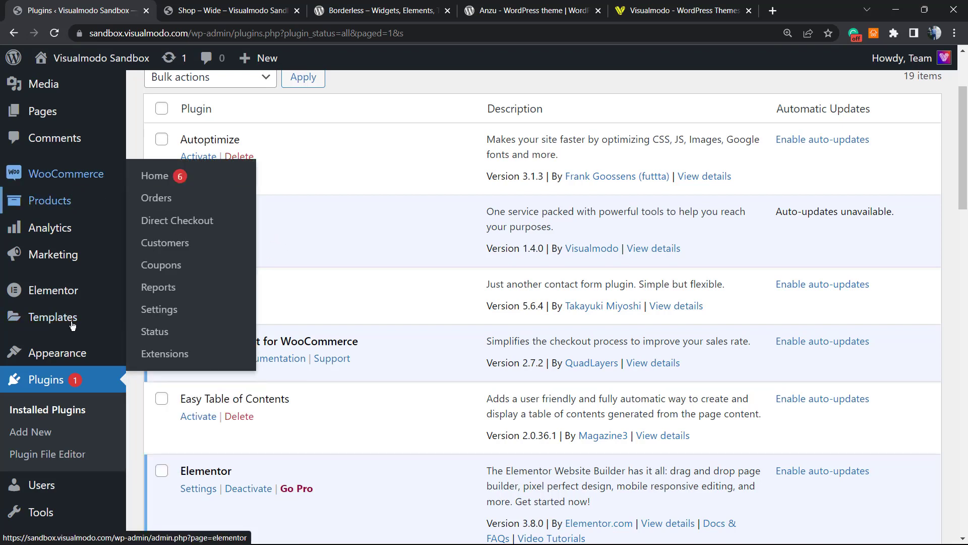
mouse_move(65, 176)
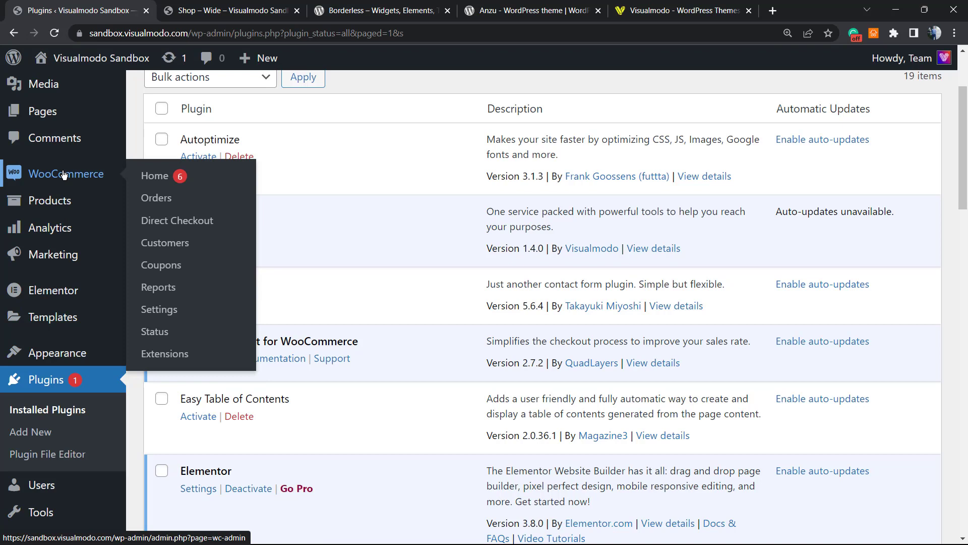
In WooCommerce > Direct Checkout, set alert, shop link, redirect and Replace cart url to No.
click(163, 226)
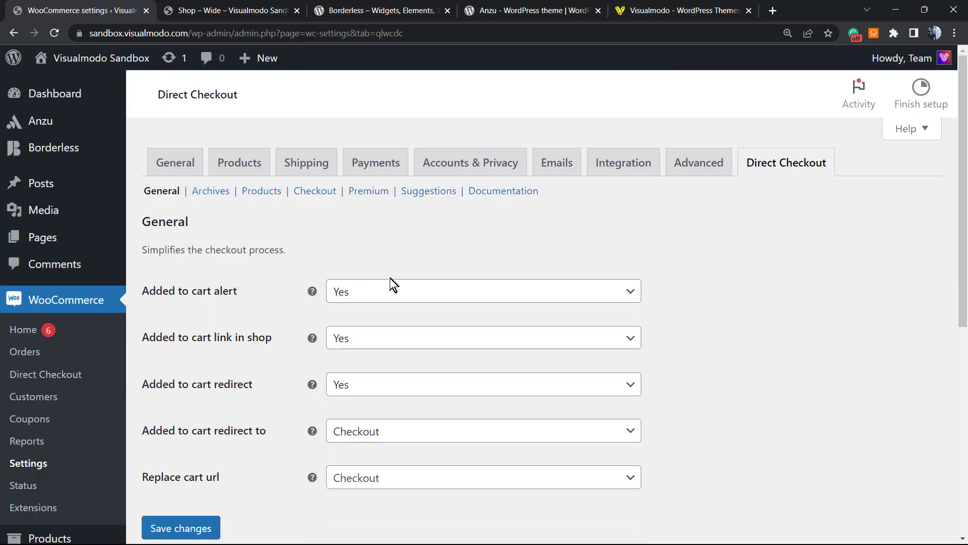
click(389, 289)
click(398, 341)
click(392, 338)
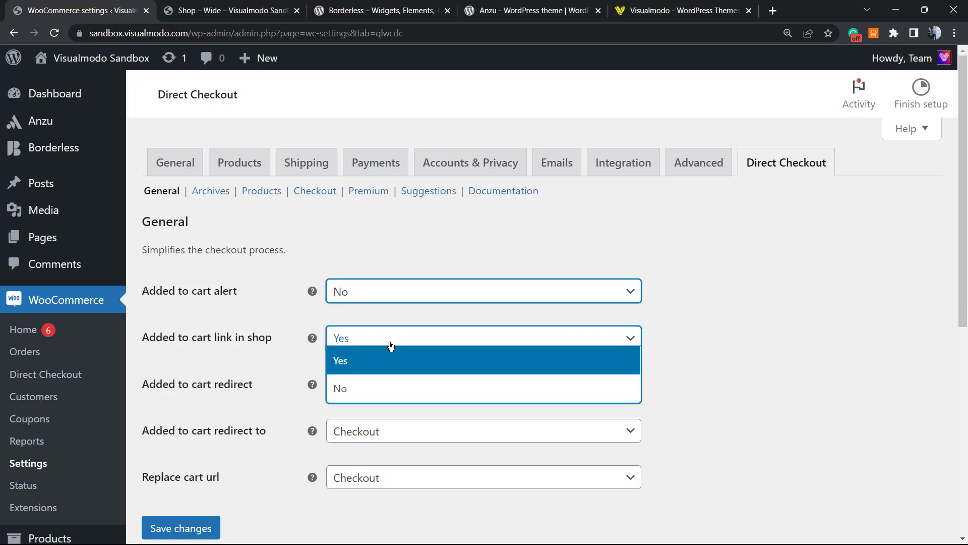
click(386, 396)
click(378, 387)
click(386, 431)
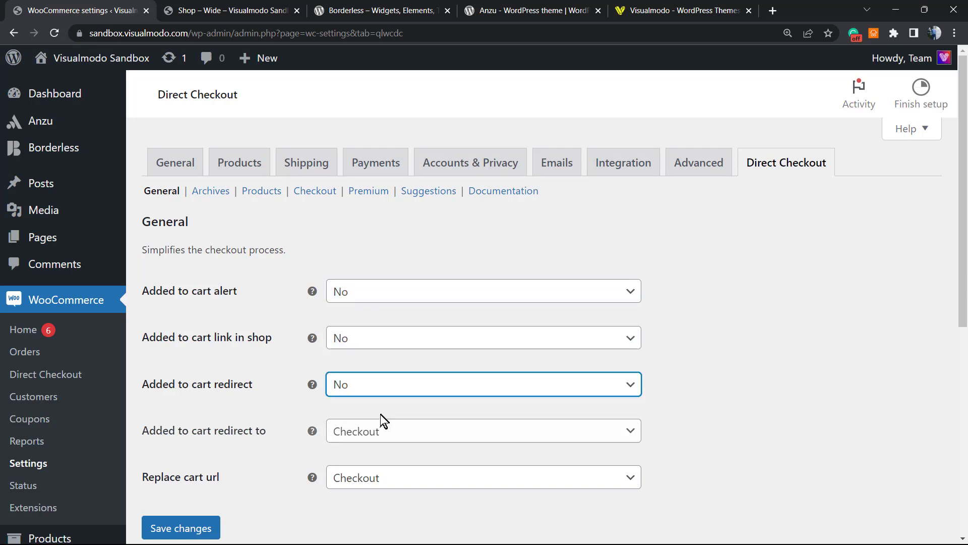
click(387, 431)
click(391, 452)
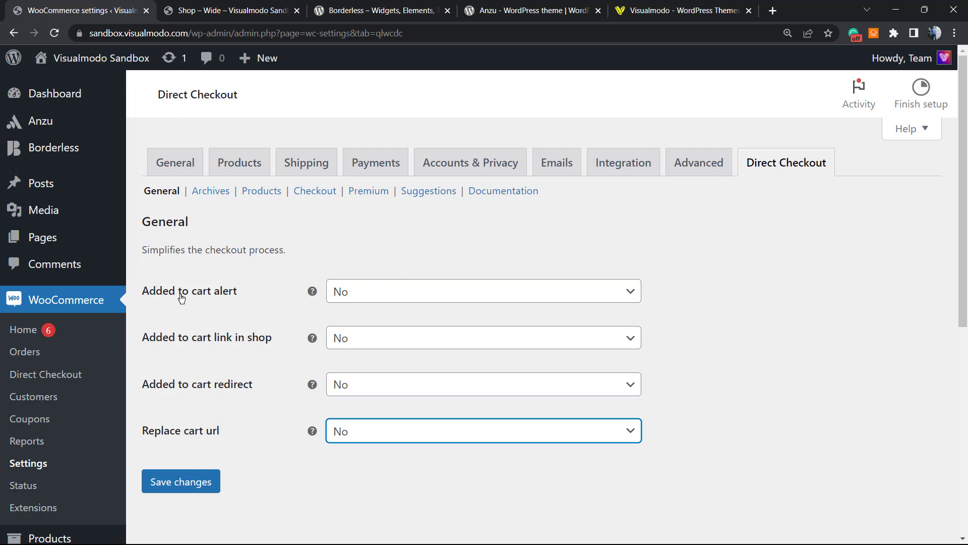
Turn the cart alert, shop link and redirect back to Yes, redirecting to Checkout.
click(409, 294)
click(410, 317)
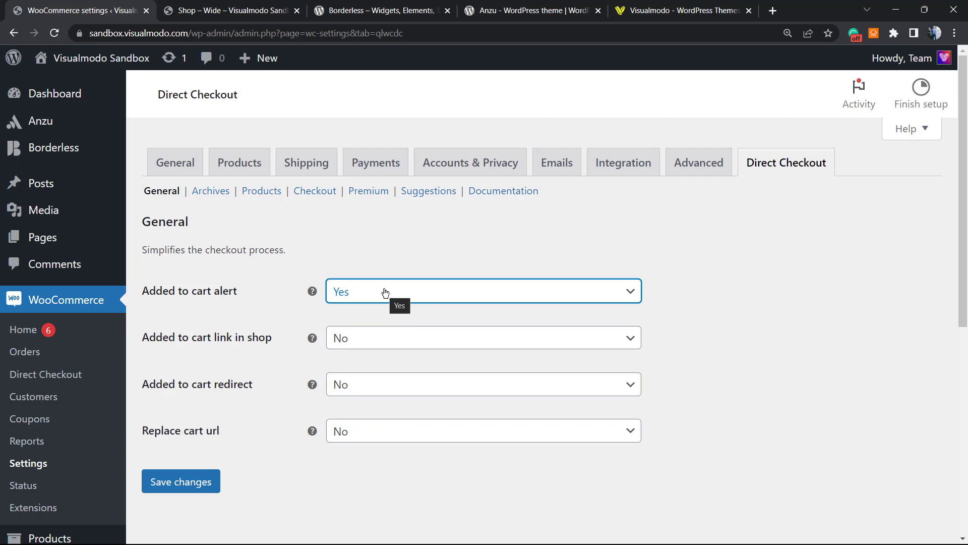
click(386, 342)
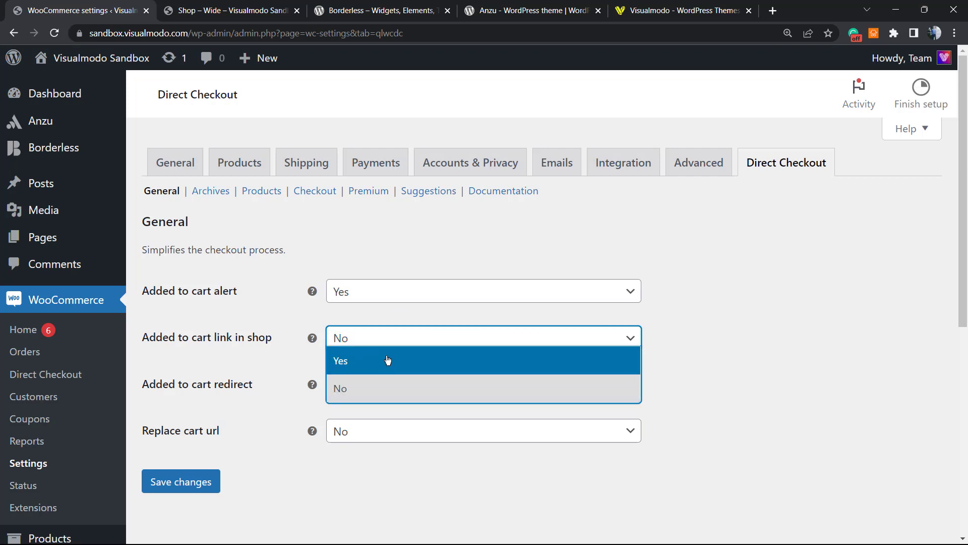
click(388, 361)
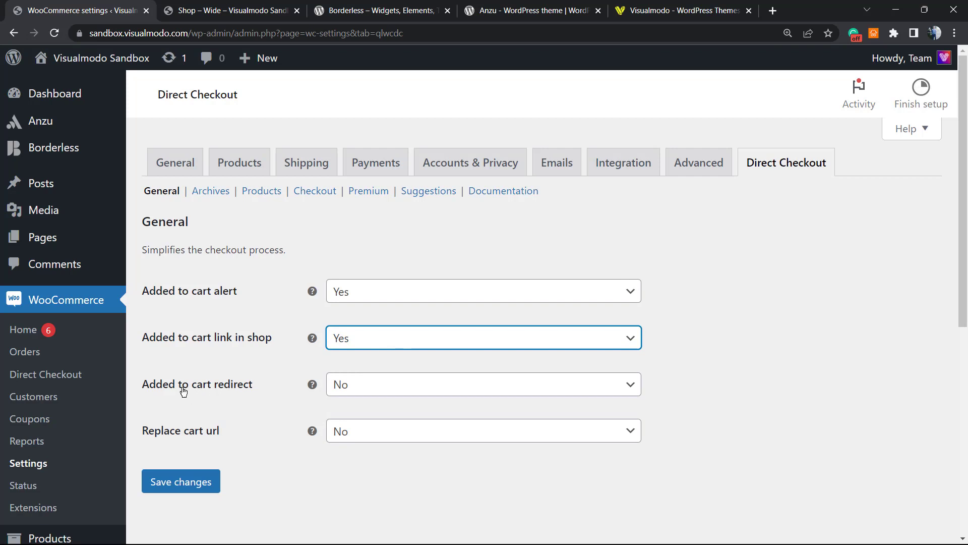
click(366, 389)
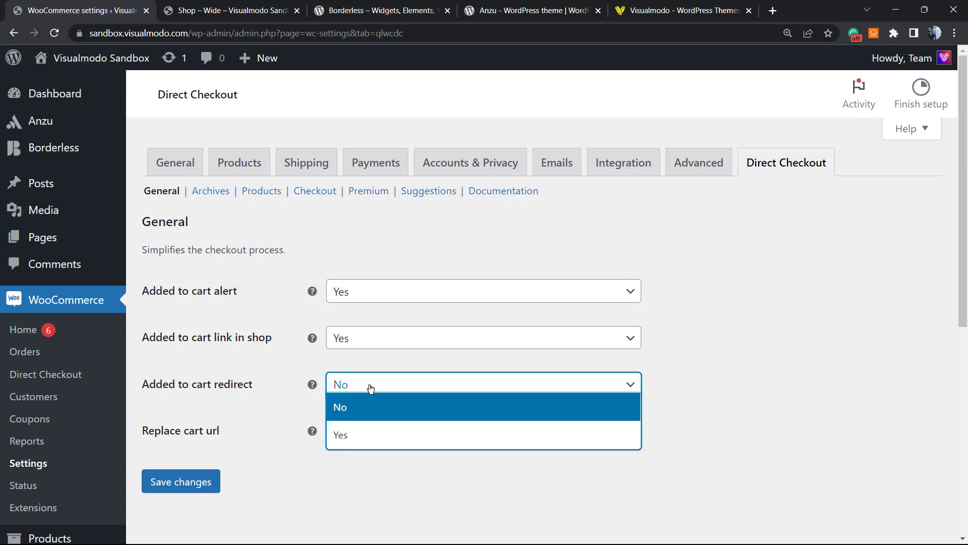
click(392, 435)
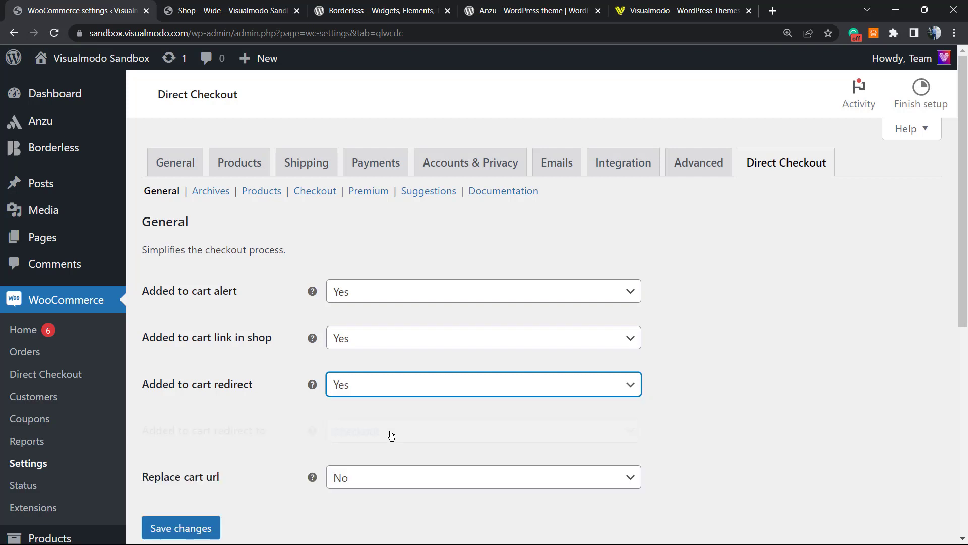
click(361, 435)
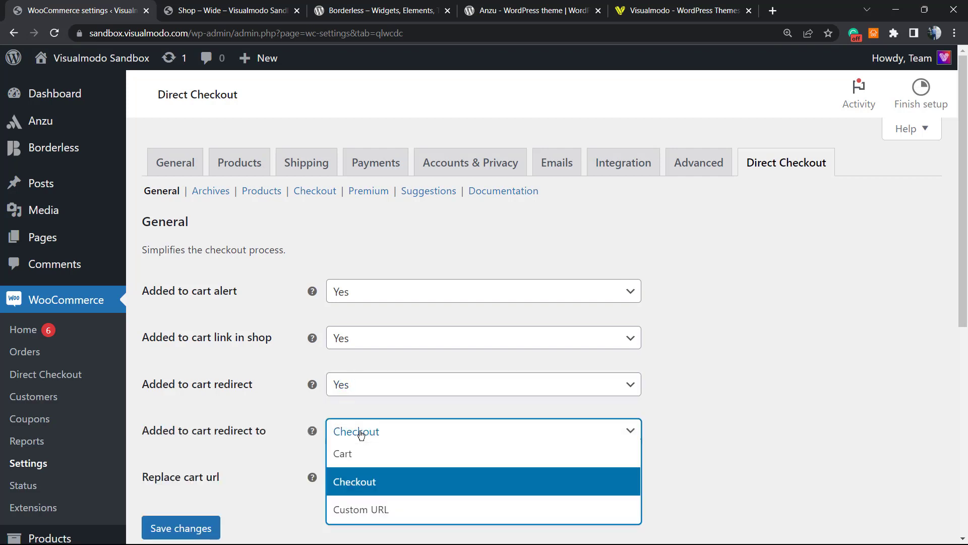
scroll(361, 433, down, 1)
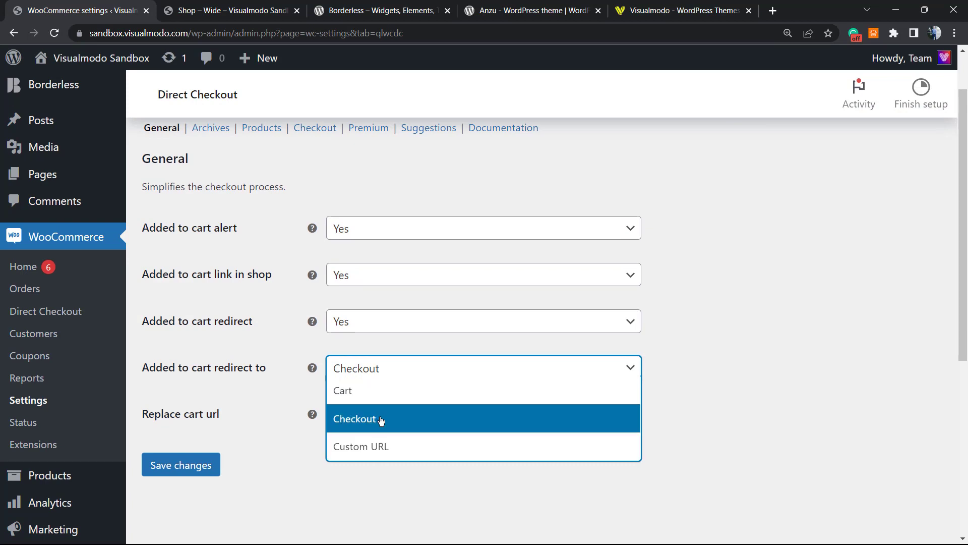
click(381, 421)
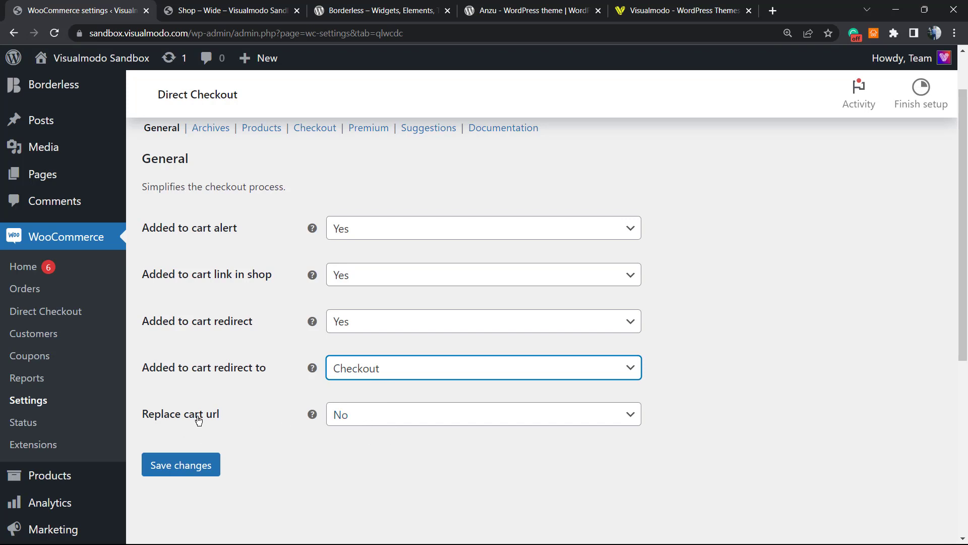
Set Replace cart url to No and save the General settings.
click(366, 416)
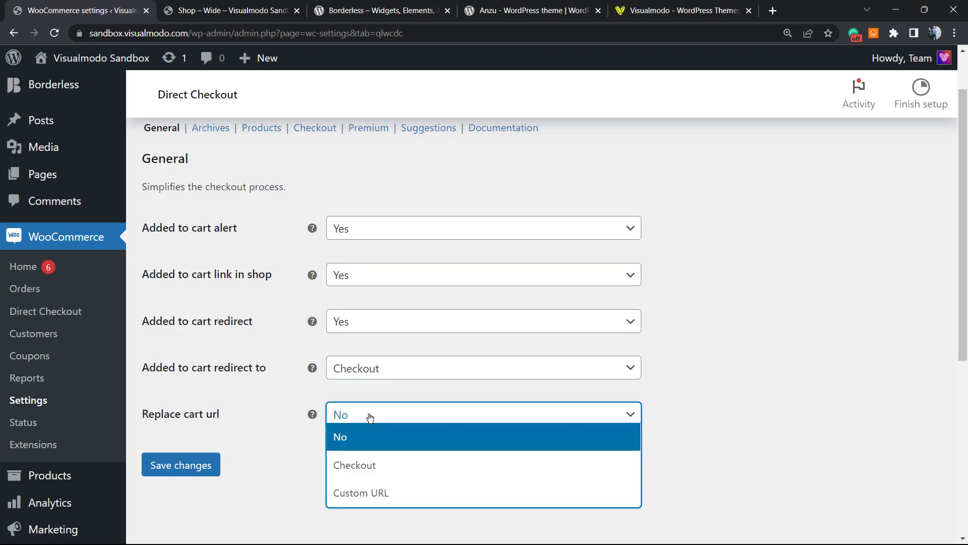
click(398, 465)
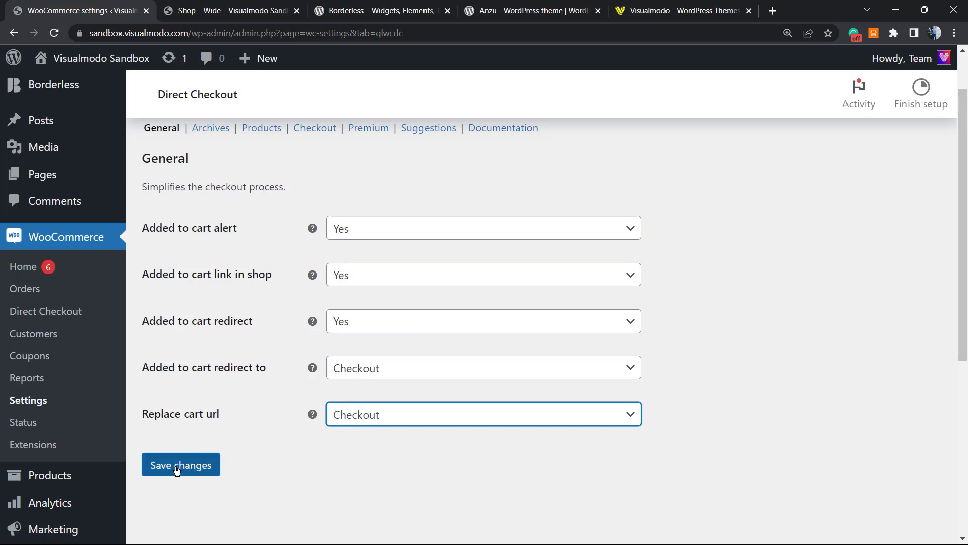
click(388, 417)
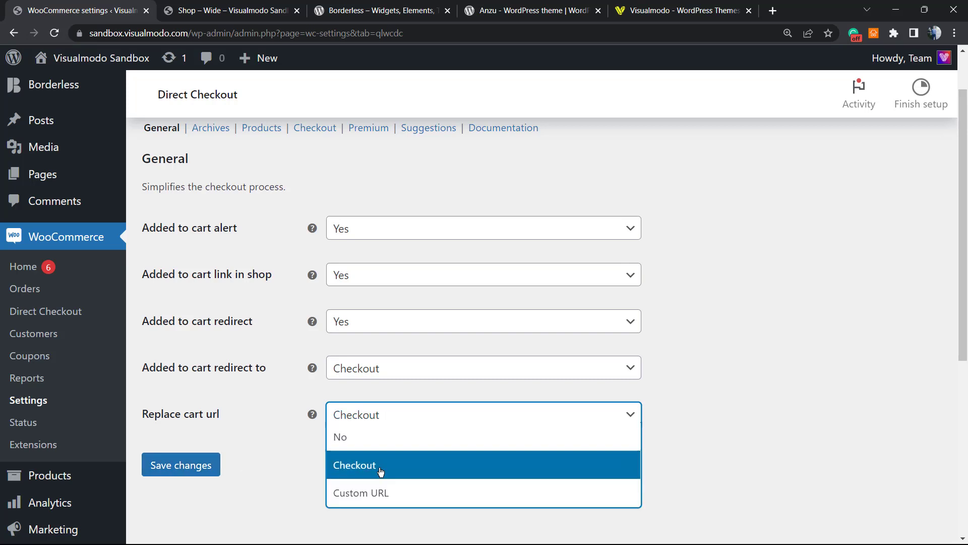
click(369, 442)
click(185, 463)
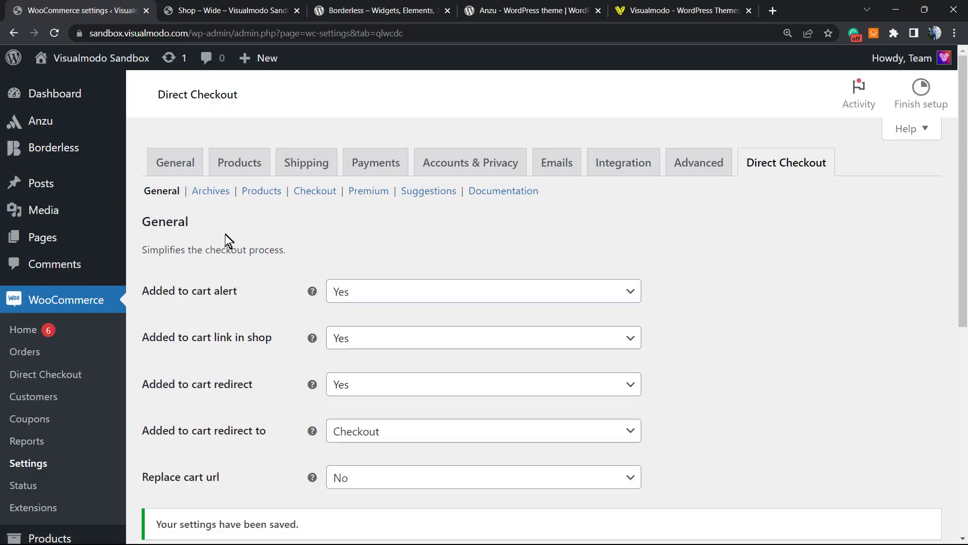
click(208, 197)
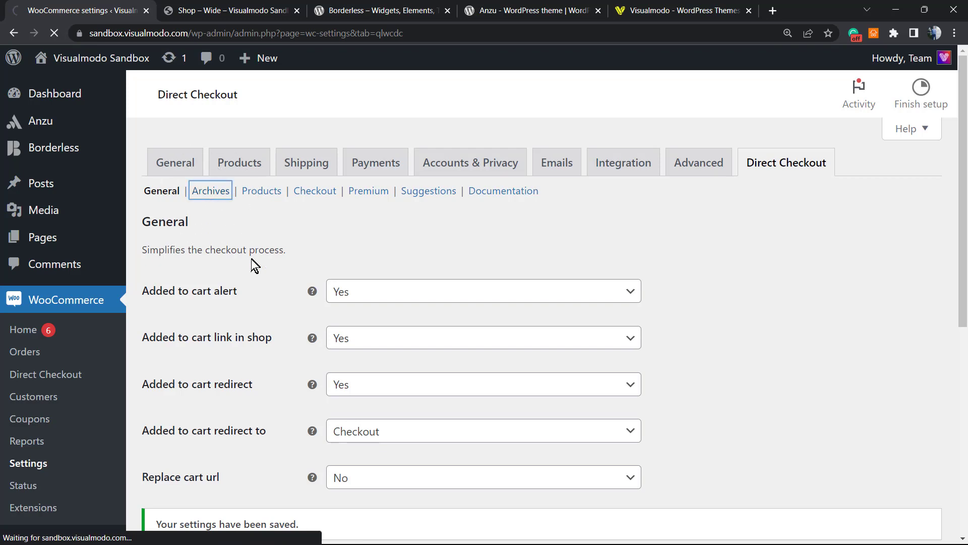
Keep Replace Add to cart text set to Yes in the Archives section.
key(ctrl+plus)
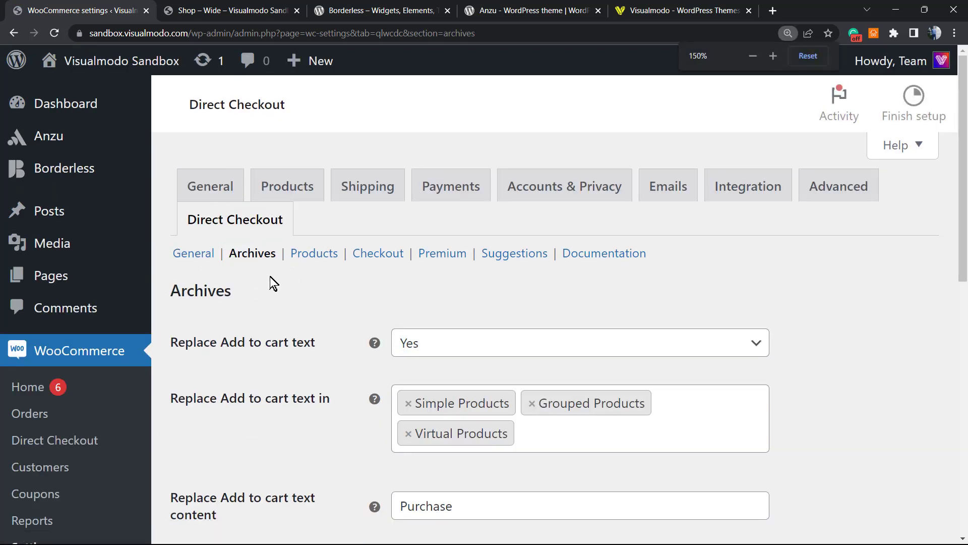
key(ctrl+minus)
triple_click(183, 272)
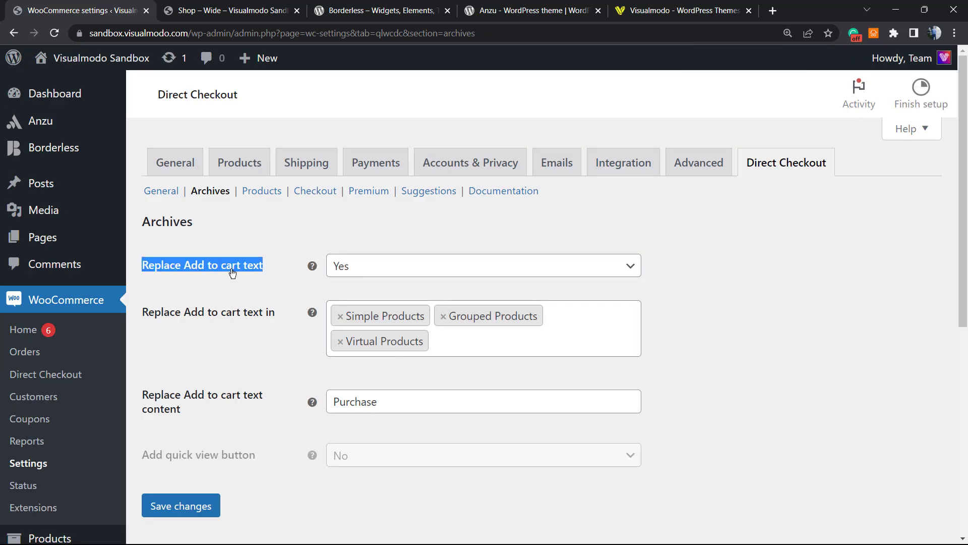
click(393, 272)
click(384, 293)
click(379, 268)
click(371, 296)
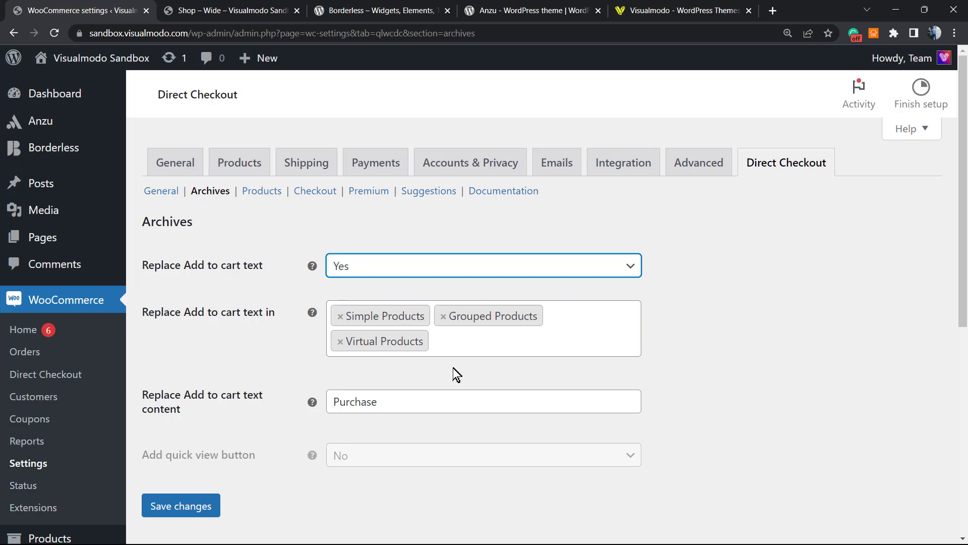
Add Variable and Downloadable Products to the replaced types, keep 'Purchase', and save.
click(464, 339)
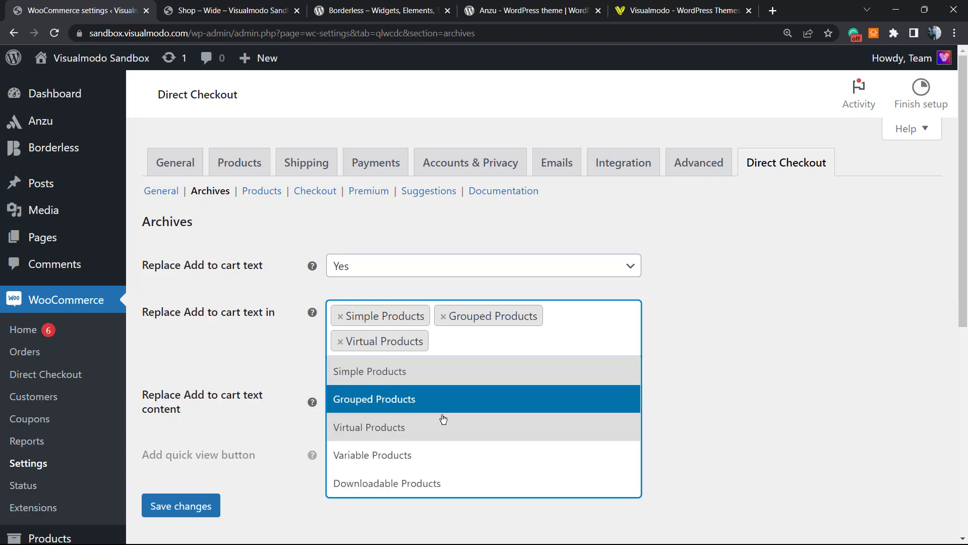
click(454, 454)
click(511, 362)
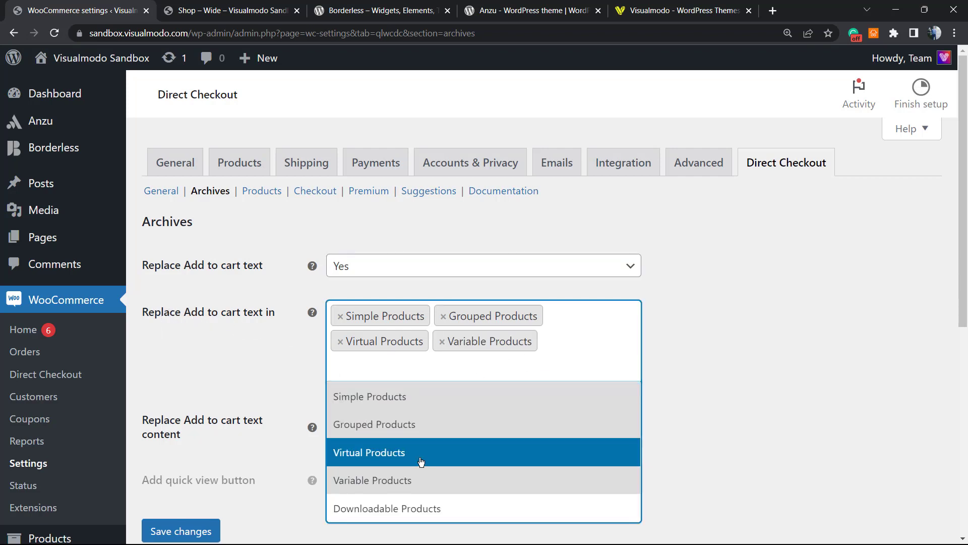
click(410, 508)
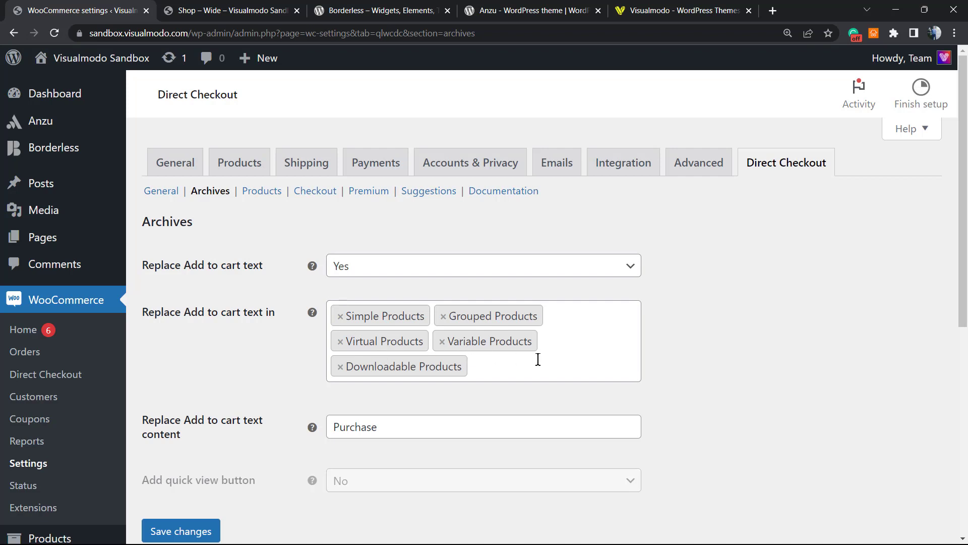
scroll(280, 359, down, 2)
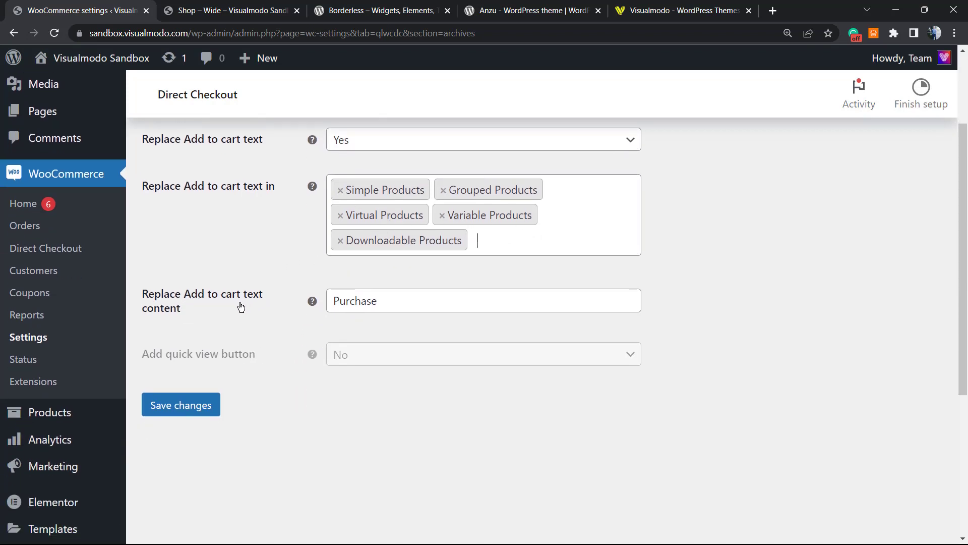
click(394, 306)
double_click(394, 306)
click(395, 307)
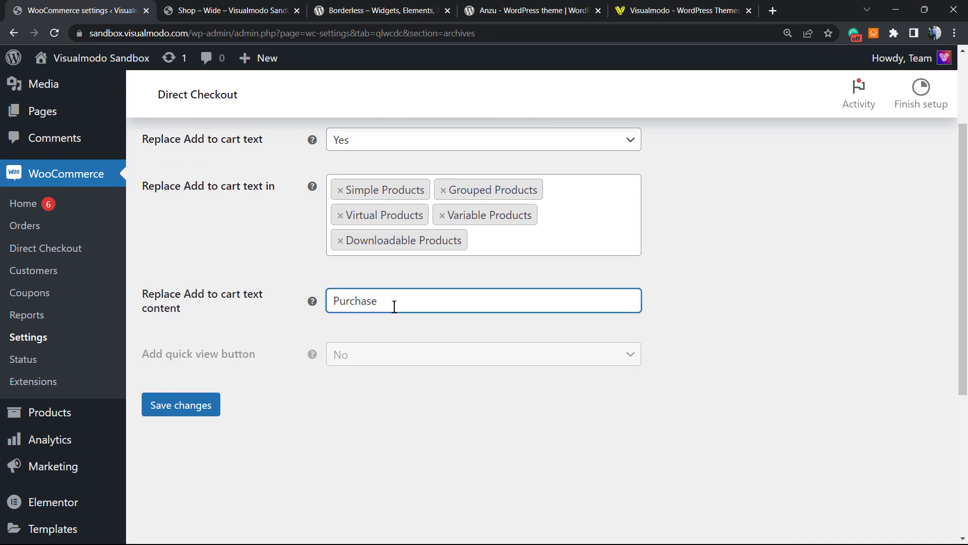
double_click(395, 307)
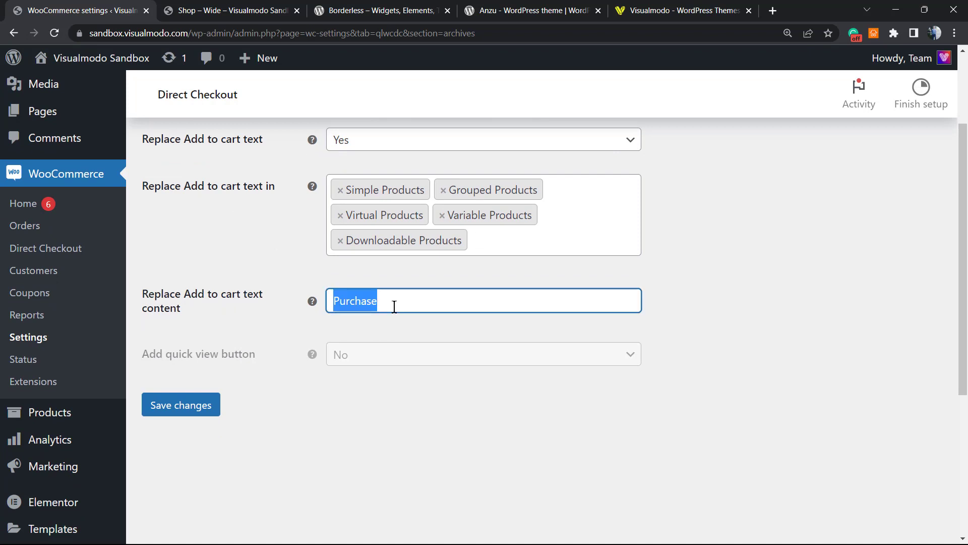
click(211, 395)
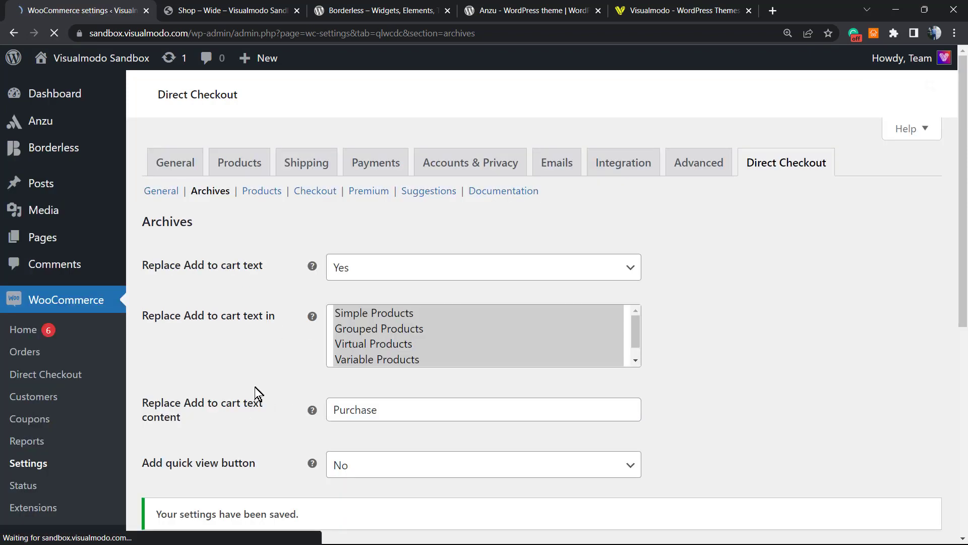
Reload the shop, buy Blue Belt via its new Purchase button, then return to settings.
click(212, 5)
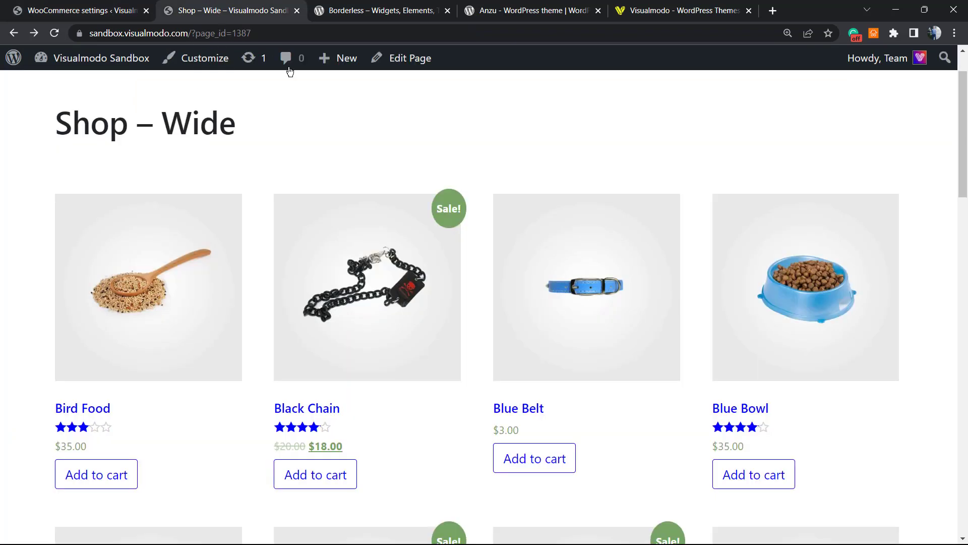
key(F5)
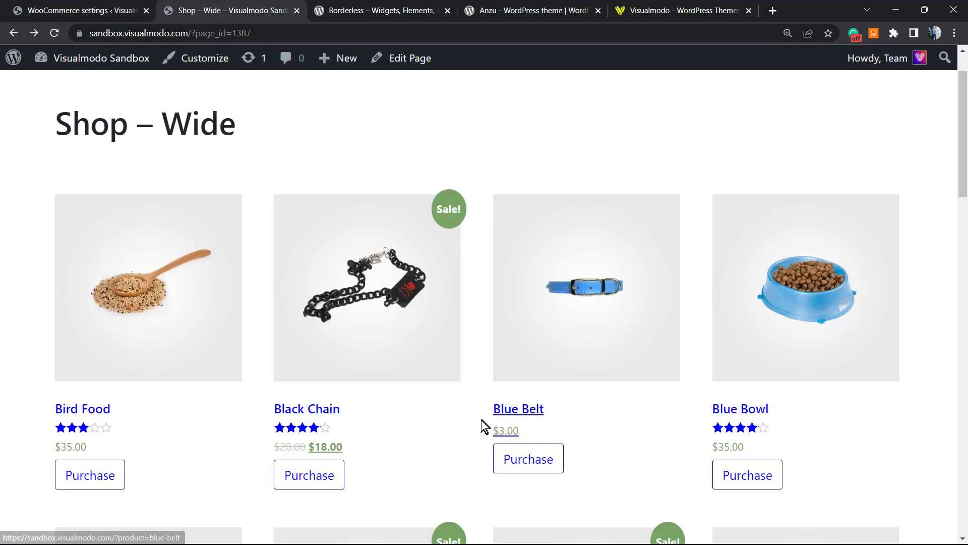
click(539, 460)
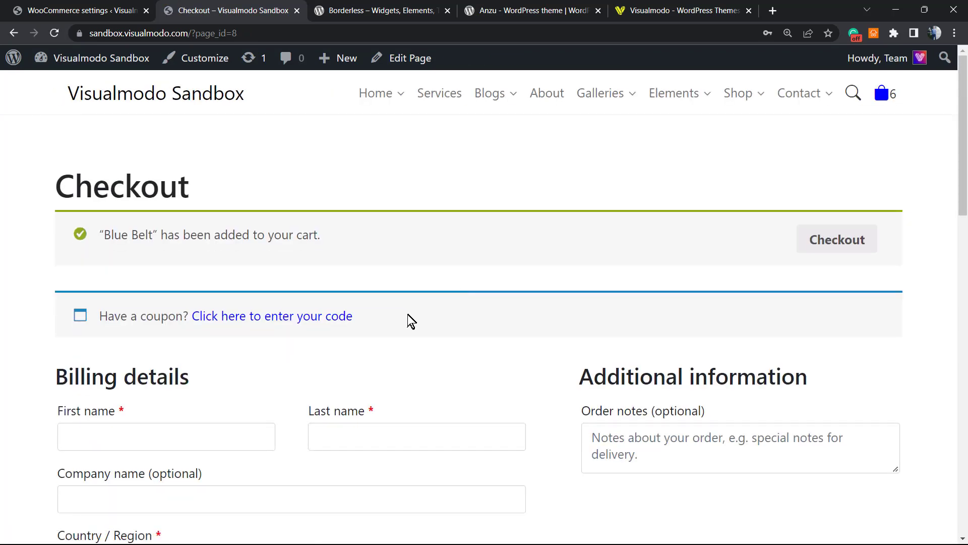
scroll(405, 309, down, 2)
scroll(405, 310, up, 2)
click(10, 28)
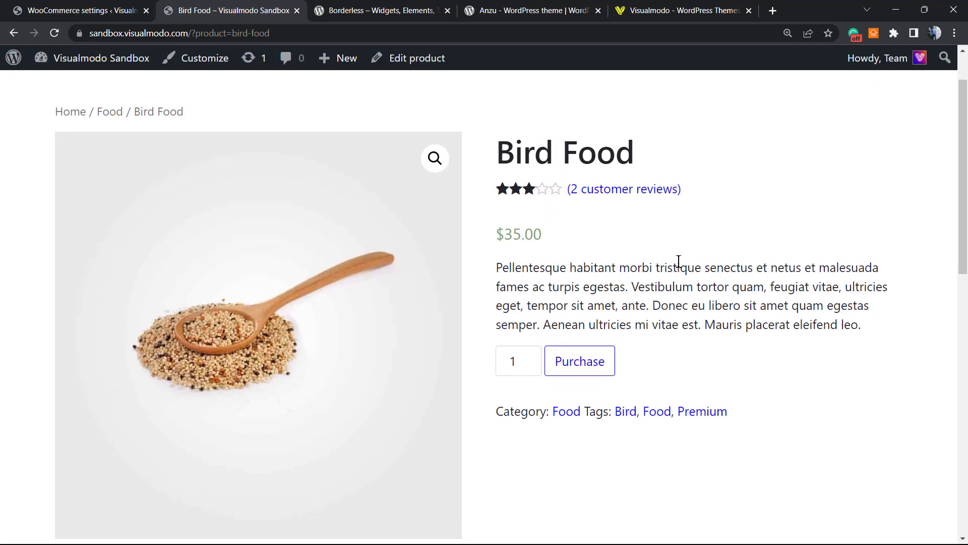
click(84, 10)
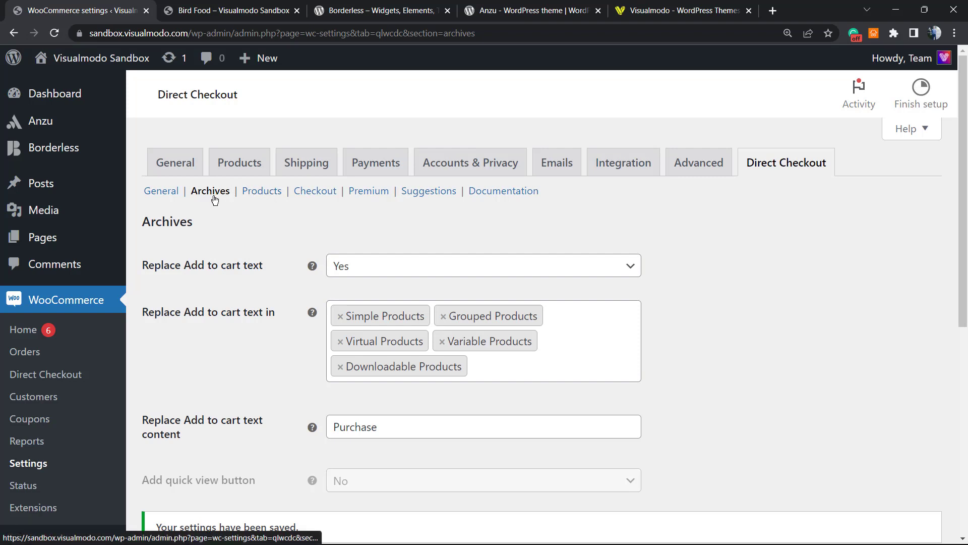
In Direct Checkout Products, toggle Replace Add to cart text off and back to Yes with 'Purchase'.
click(265, 192)
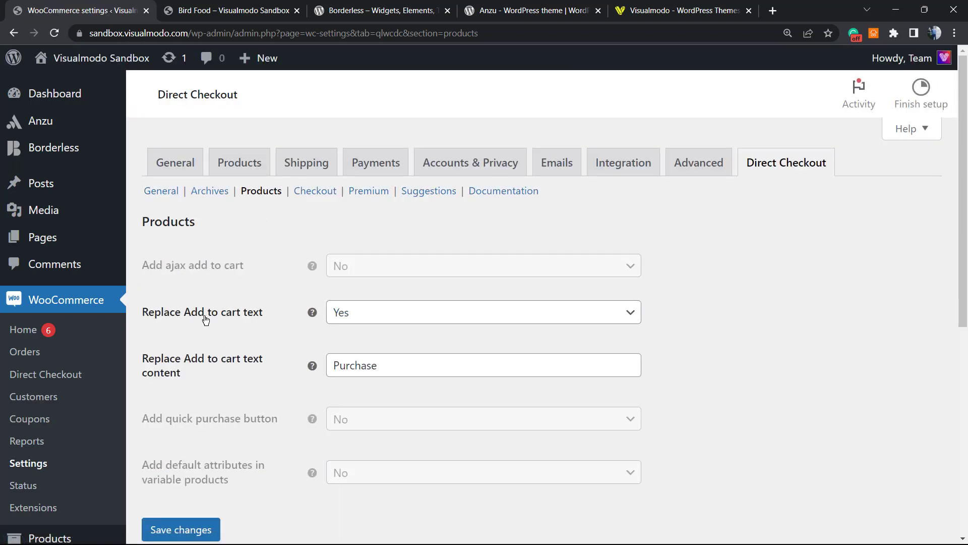
click(396, 312)
click(398, 360)
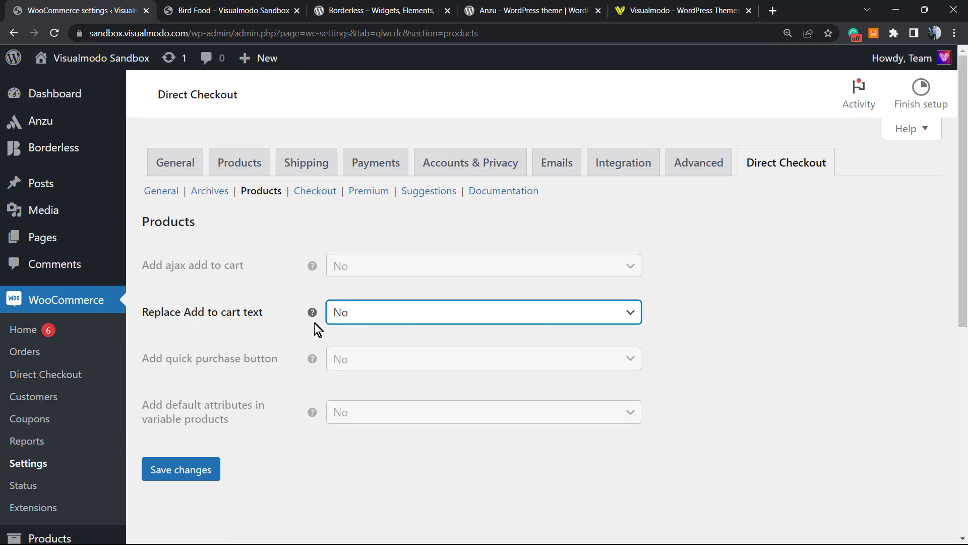
key(Up)
click(393, 365)
double_click(393, 365)
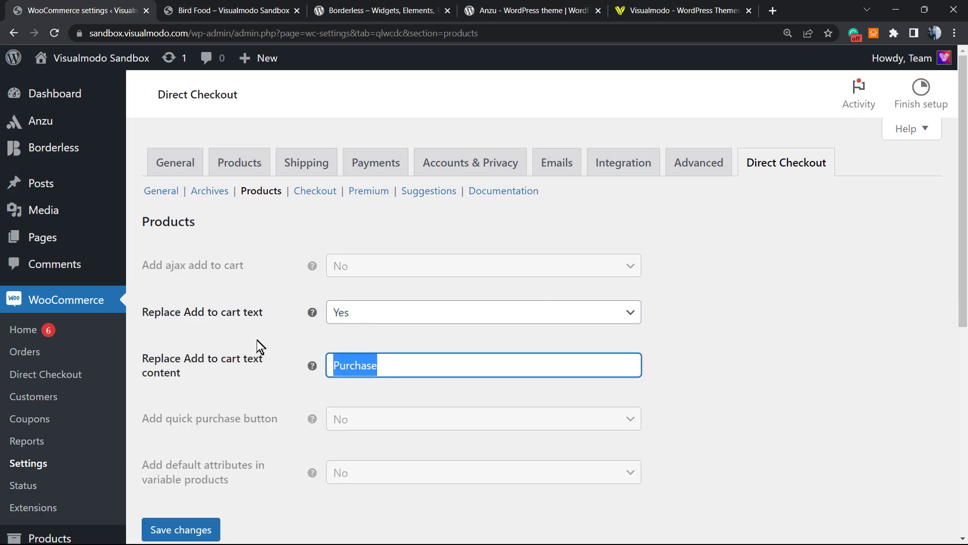
Check the Bird Food product page, then return to the settings tab.
click(232, 10)
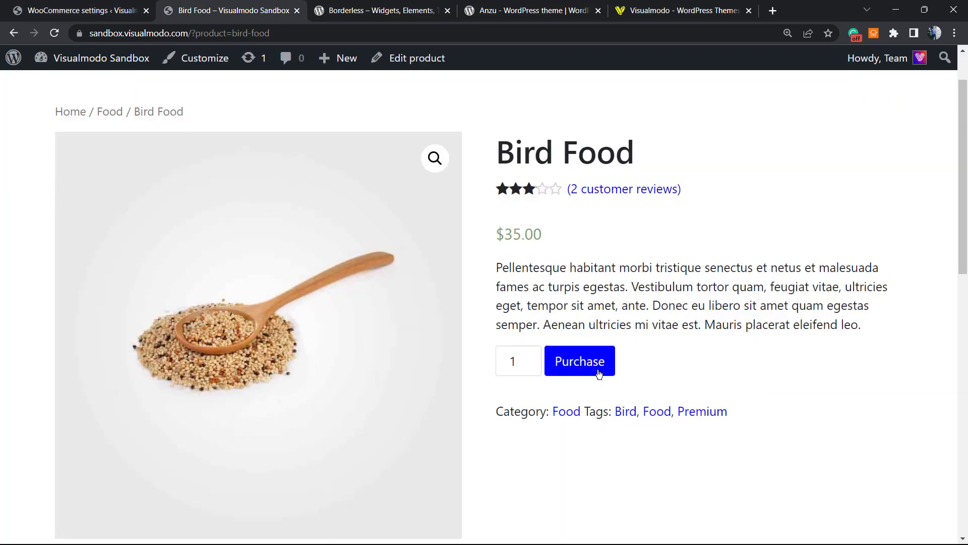
click(519, 362)
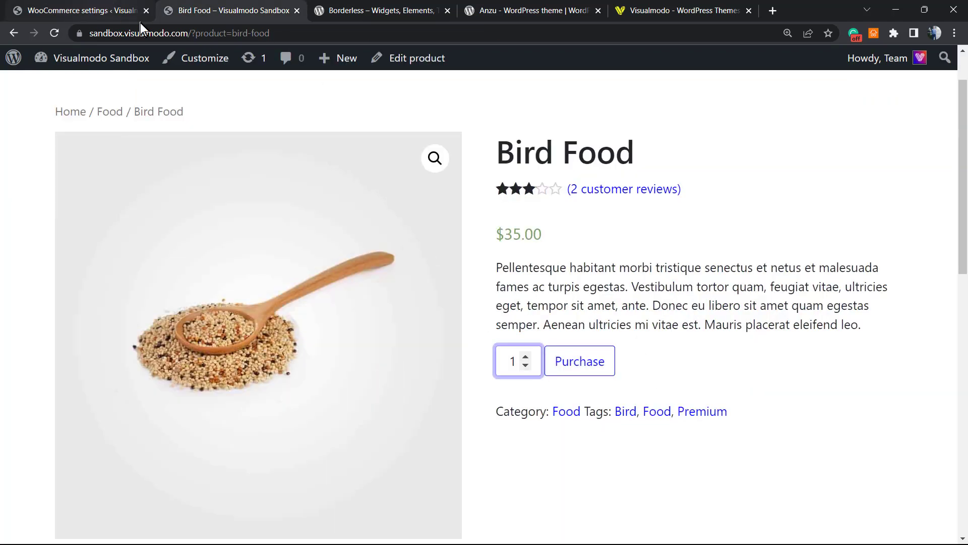
key(ctrl+shift+Tab)
Go to the Direct Checkout Checkout settings, confirming the leave prompt, and scroll down.
click(314, 194)
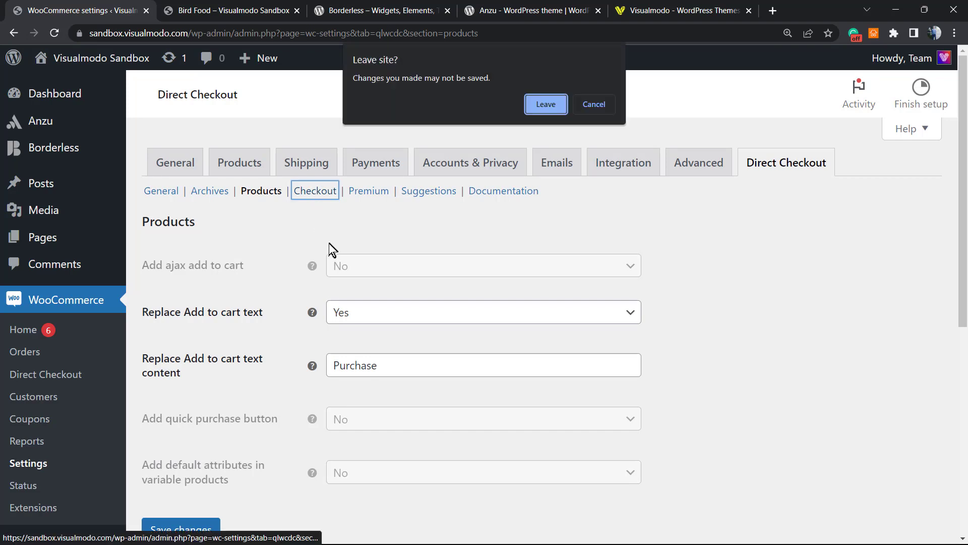
click(536, 107)
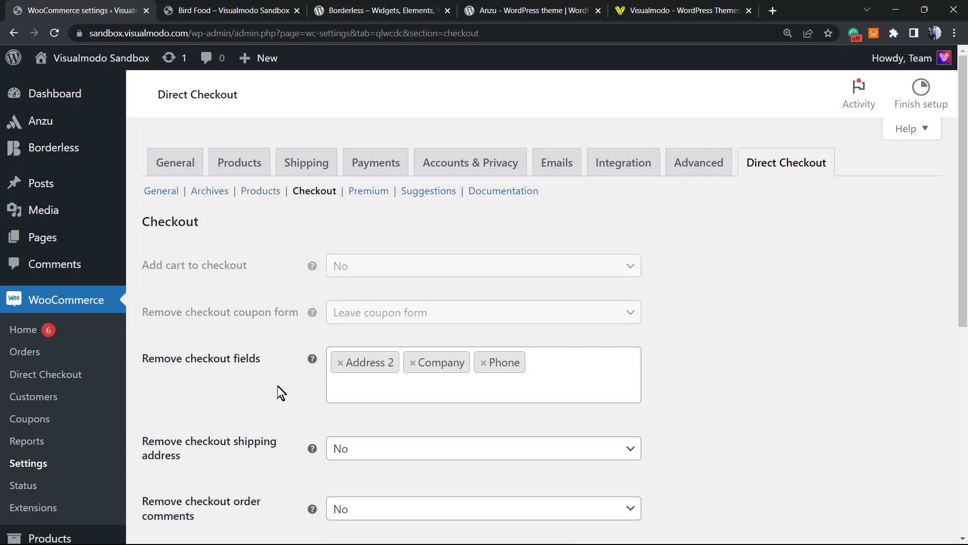
scroll(220, 386, down, 1)
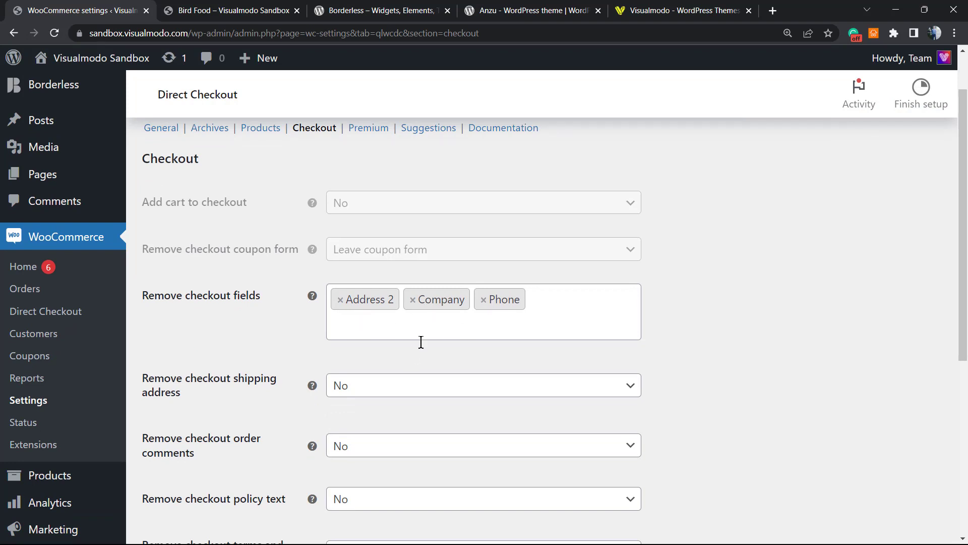
scroll(417, 344, down, 1)
Open the removable checkout fields list and close it without adding any fields.
click(399, 272)
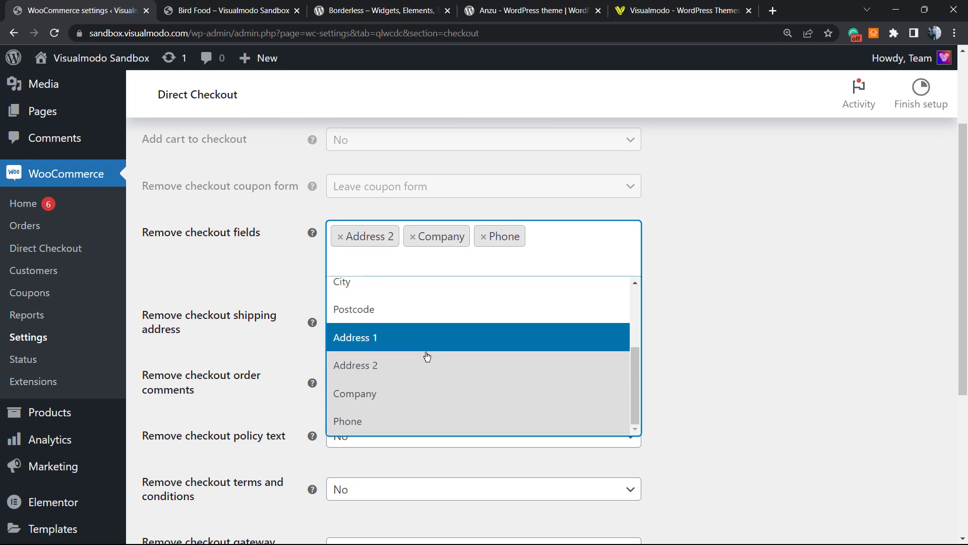
scroll(427, 356, up, 3)
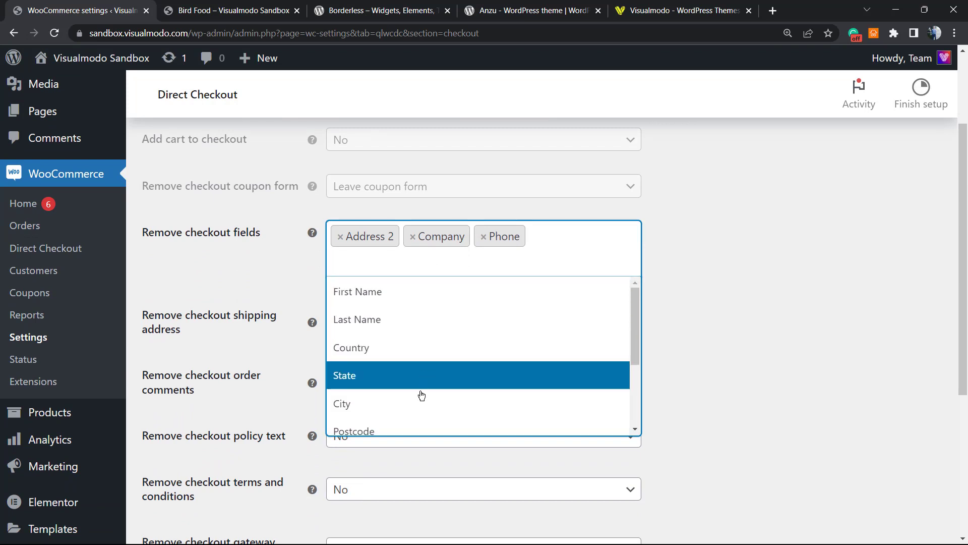
scroll(406, 401, down, 3)
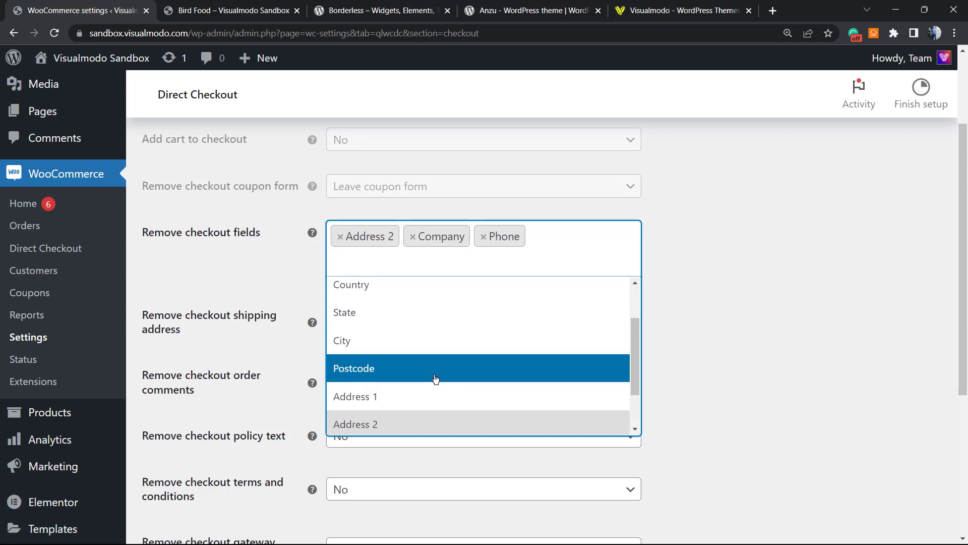
click(227, 283)
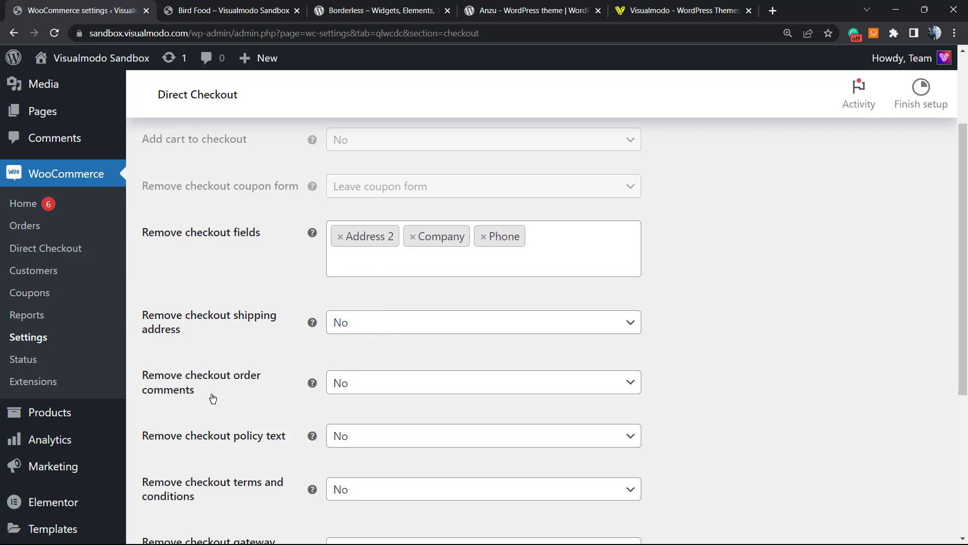
Scroll through the remaining removal options to Save changes, then back up.
scroll(408, 391, down, 1)
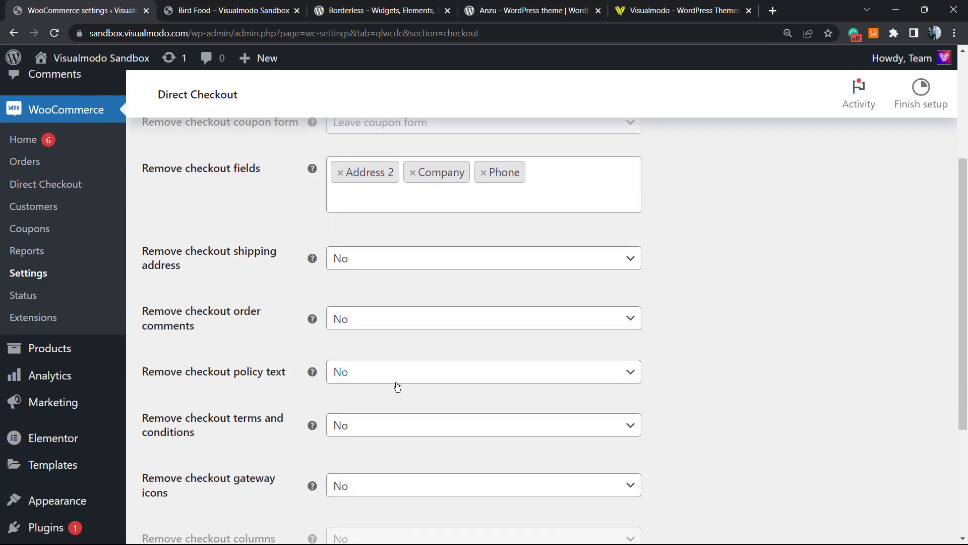
scroll(396, 386, down, 1)
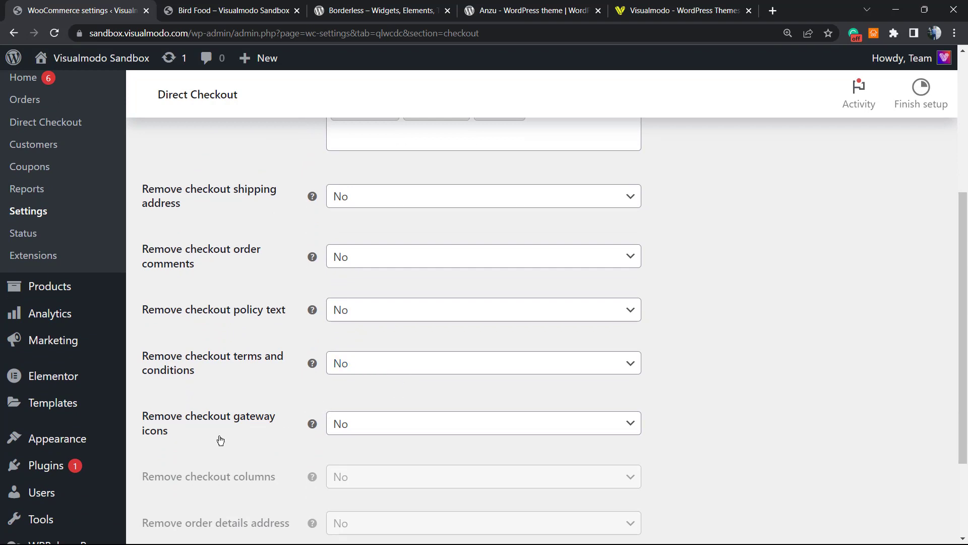
scroll(428, 436, down, 1)
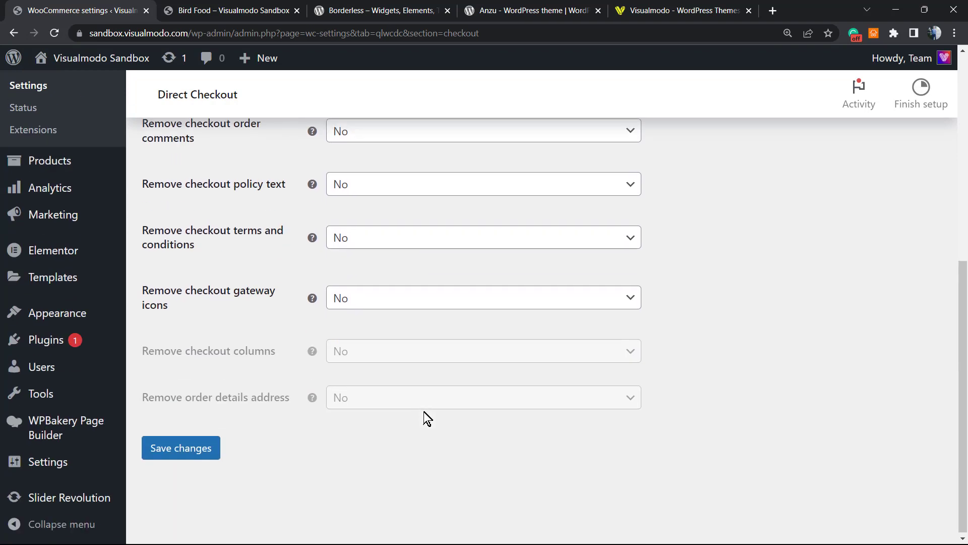
scroll(398, 402, up, 1)
View the Direct Checkout Premium page, scrolling briefly through its contents.
scroll(391, 399, up, 5)
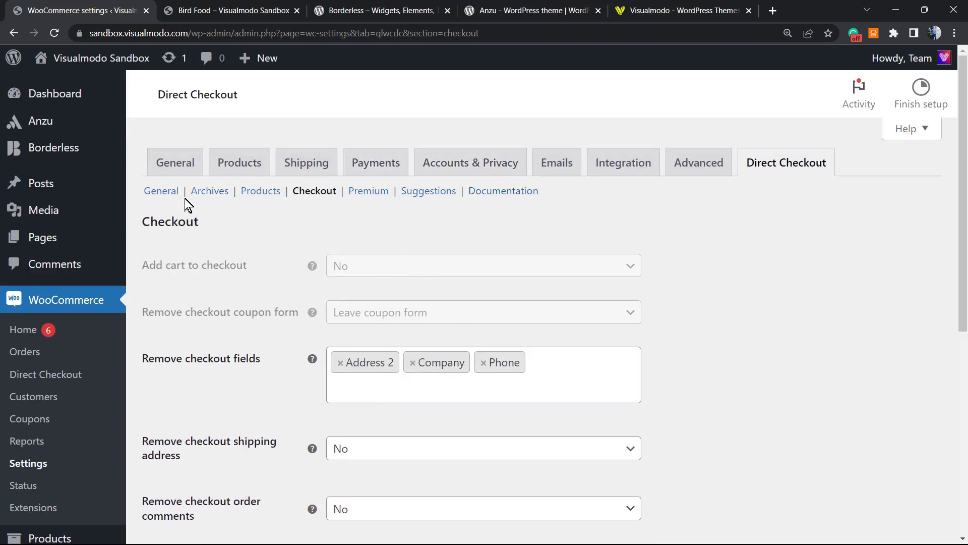
click(365, 199)
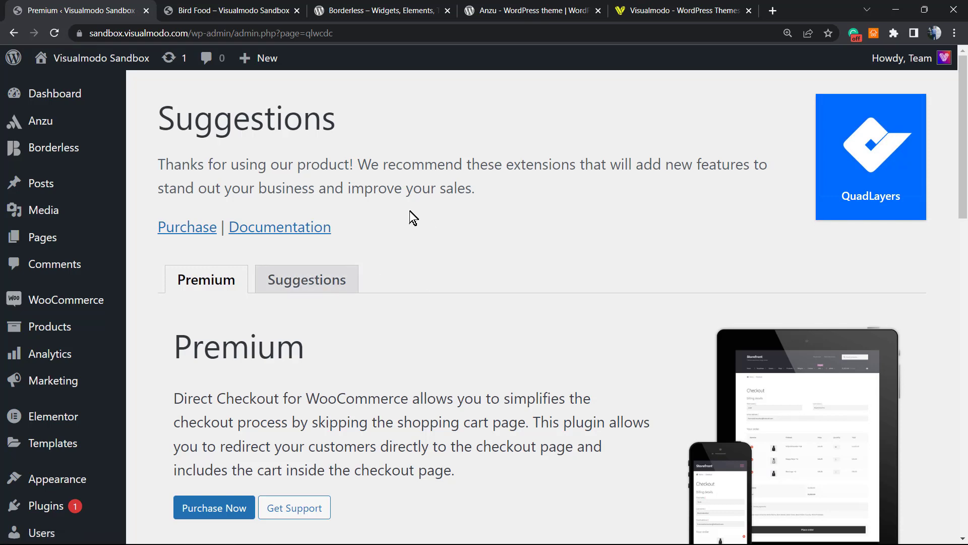
scroll(357, 239, down, 4)
scroll(356, 244, up, 4)
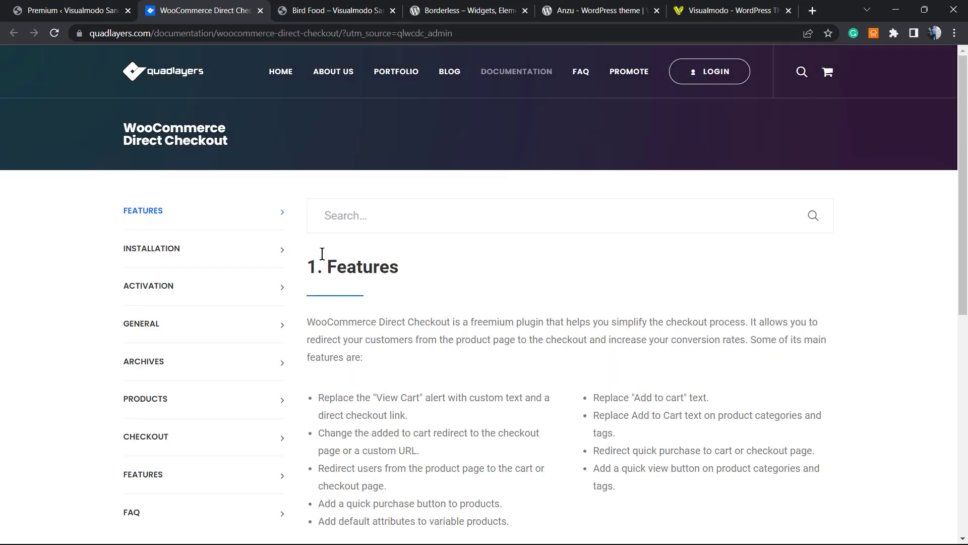
Check the Bird Food product page, then return to the Shop – Wide listing.
click(298, 5)
scroll(648, 110, up, 1)
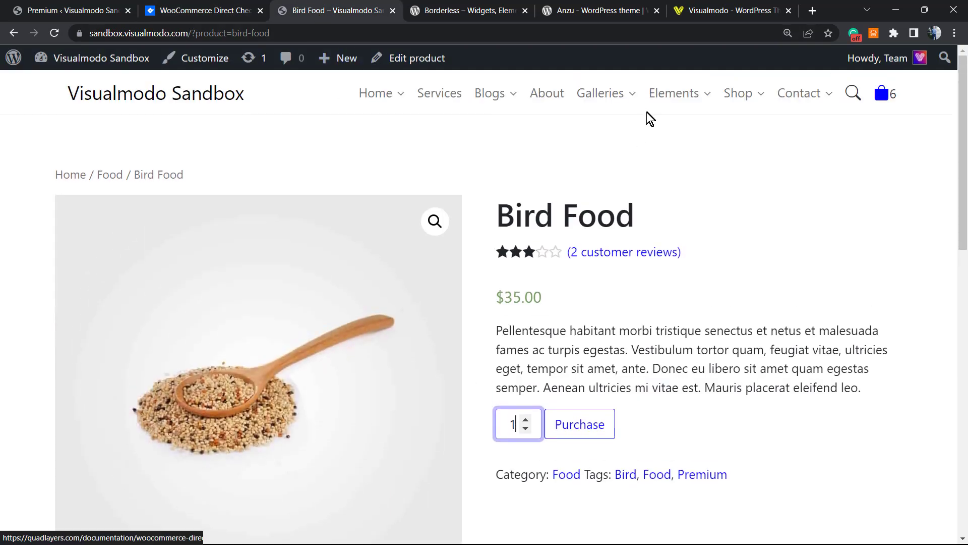
click(13, 32)
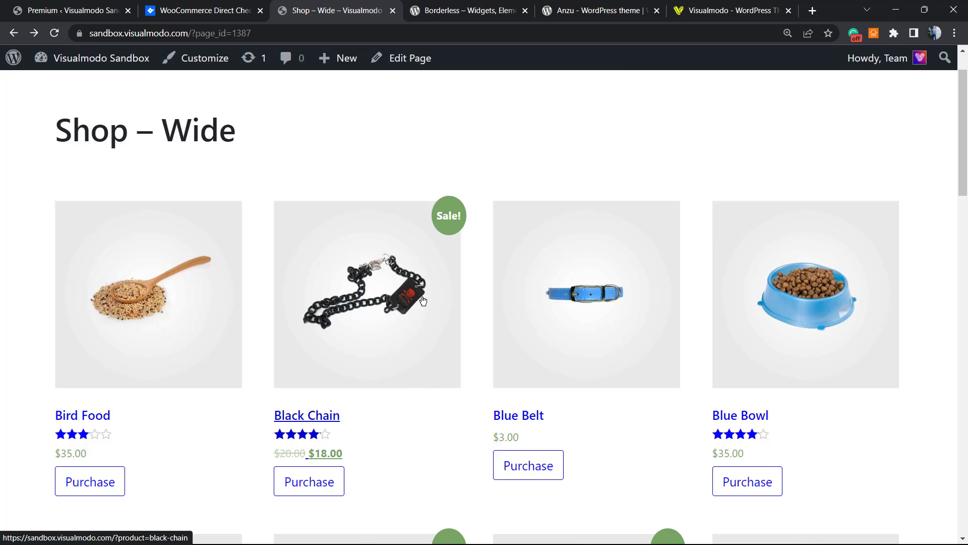
On the Borderless plugin page, select the title words Borderless, Widgets, Templates and Toolkit.
click(476, 5)
scroll(288, 351, down, 3)
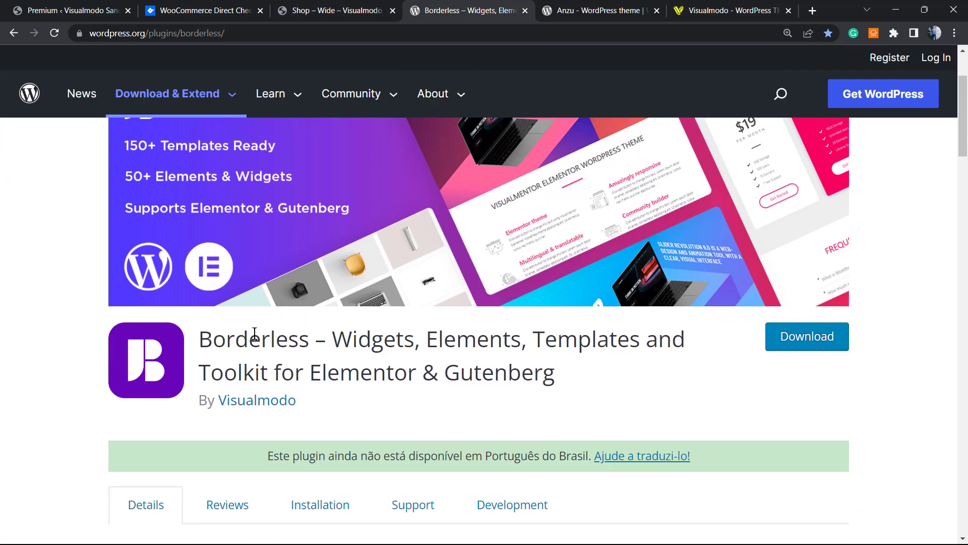
double_click(248, 340)
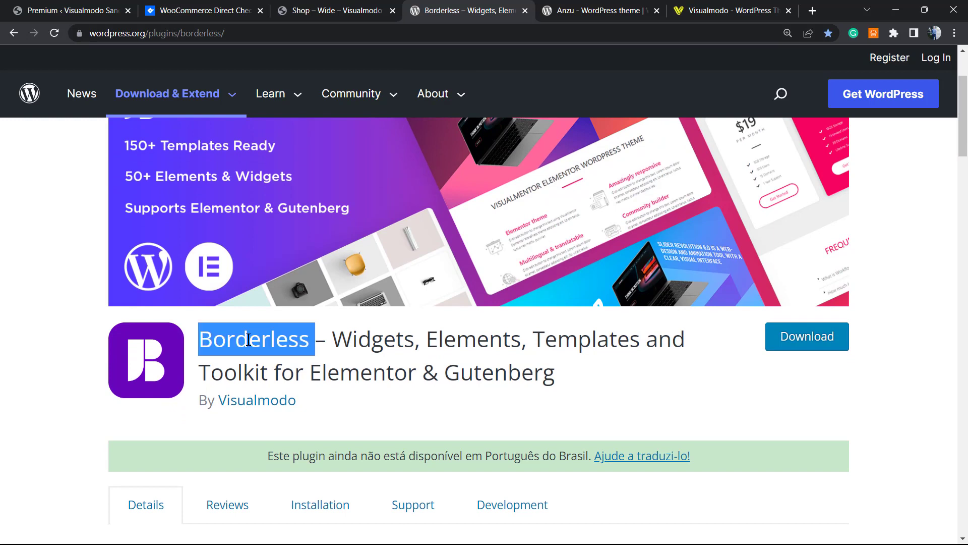
double_click(378, 341)
click(434, 333)
double_click(435, 333)
double_click(582, 335)
double_click(242, 361)
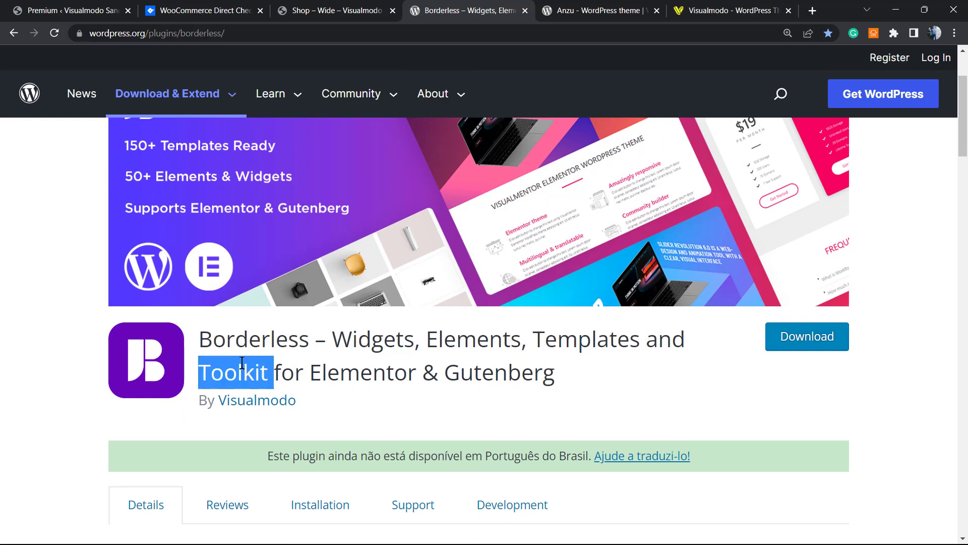
Reselect 'Borderless' in the plugin title, then move to the Anzu theme page.
scroll(263, 365, up, 3)
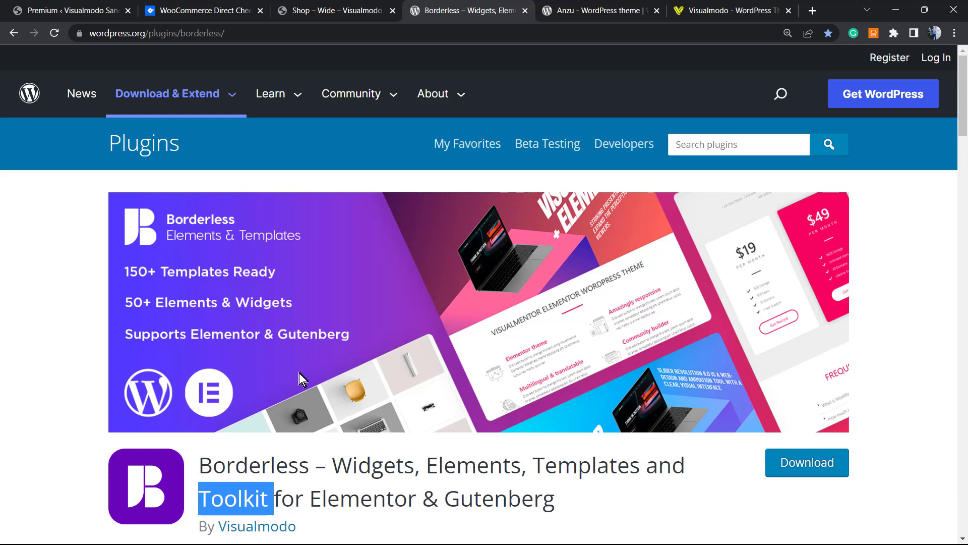
scroll(351, 366, down, 3)
scroll(348, 362, up, 1)
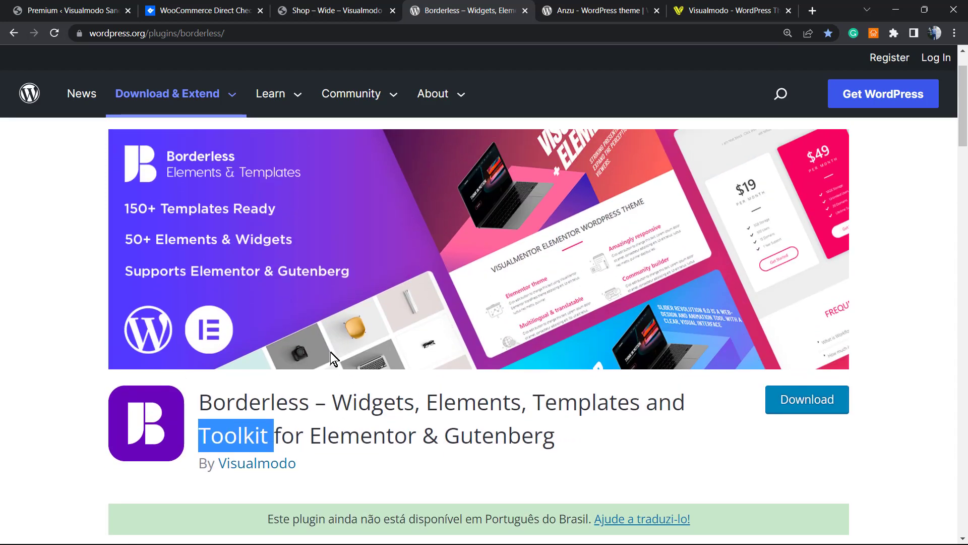
click(248, 401)
double_click(248, 401)
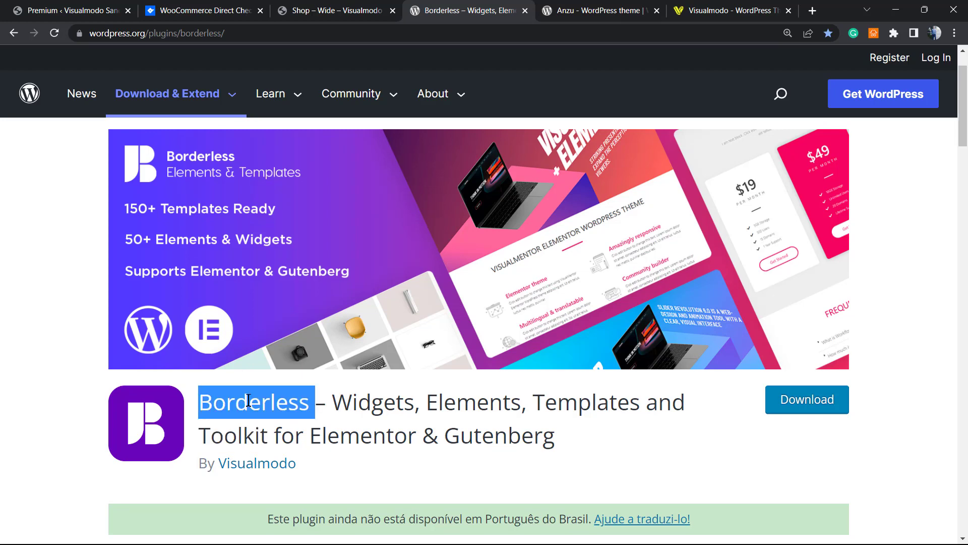
click(565, 10)
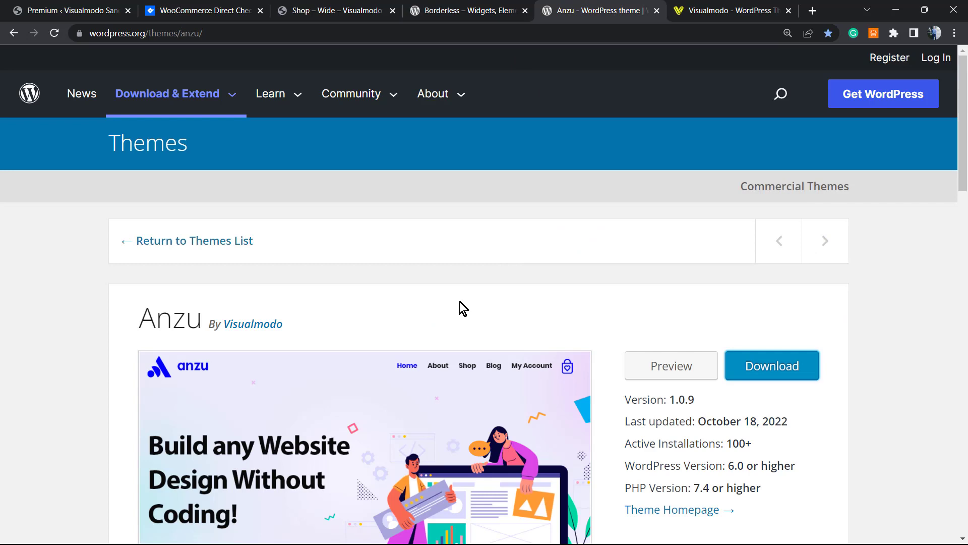
Zoom out on the Anzu page, revisit Borderless, then go to the Visualmodo home page.
key(ctrl+minus)
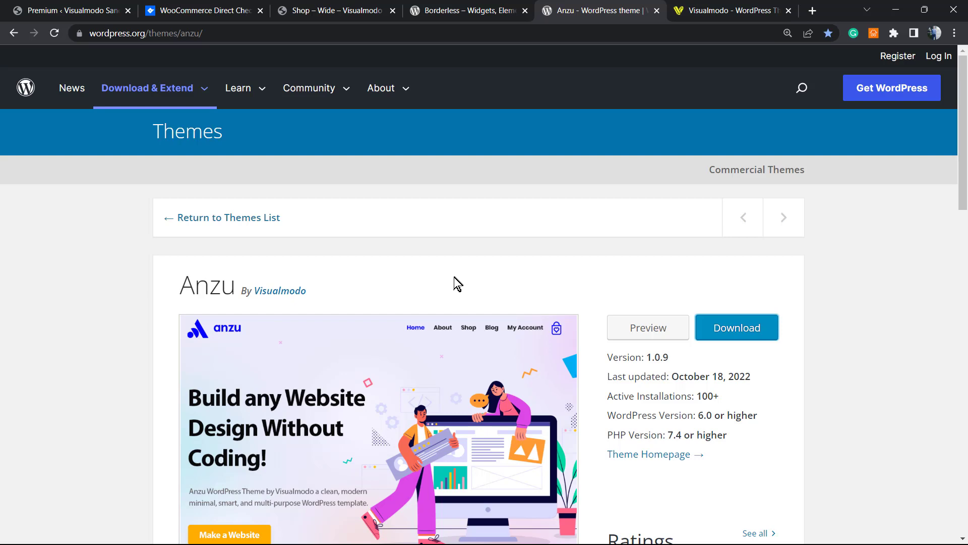
click(456, 8)
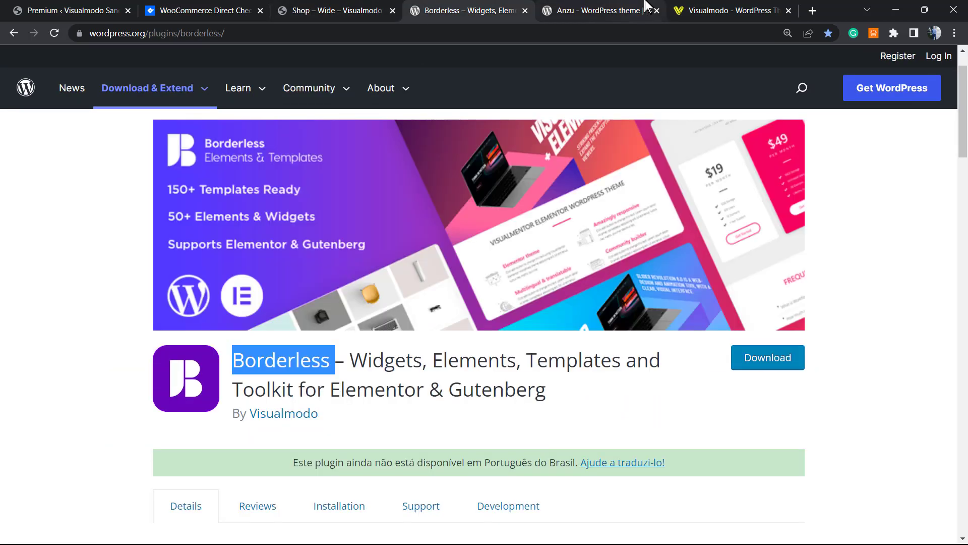
click(616, 7)
click(715, 7)
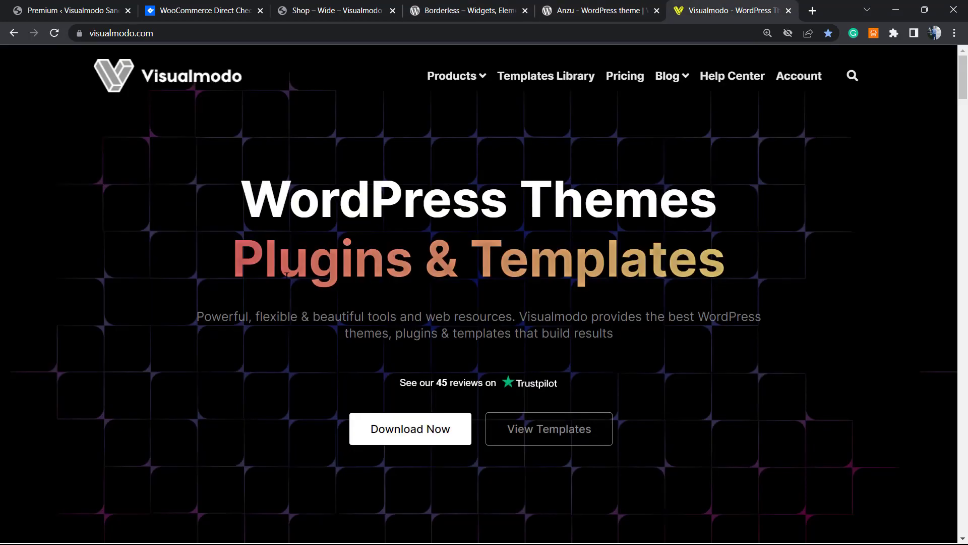
Open Visualmodo's Templates Library and scroll through cards like Winery 2, Bakery, Resort and Antique Shop.
click(535, 90)
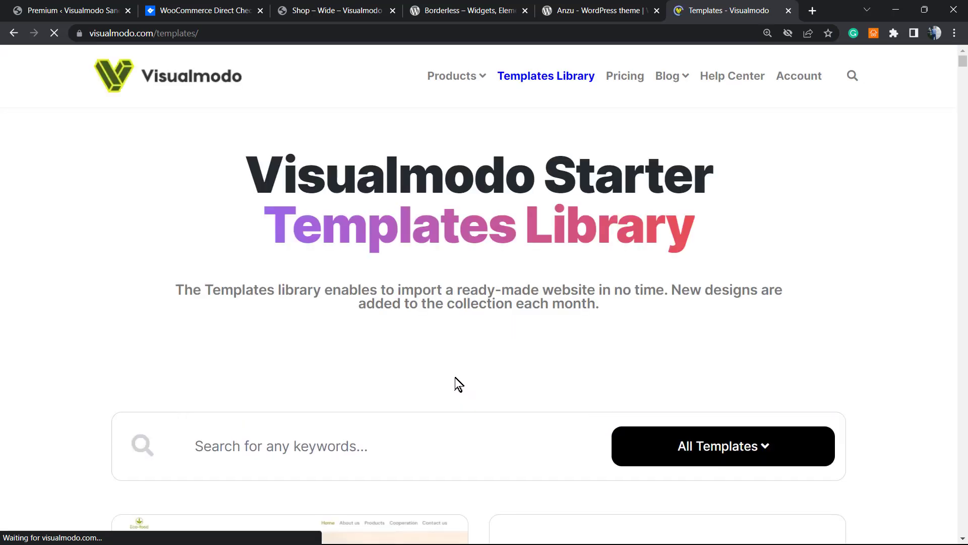
ctrl+scroll(409, 352, down, 3)
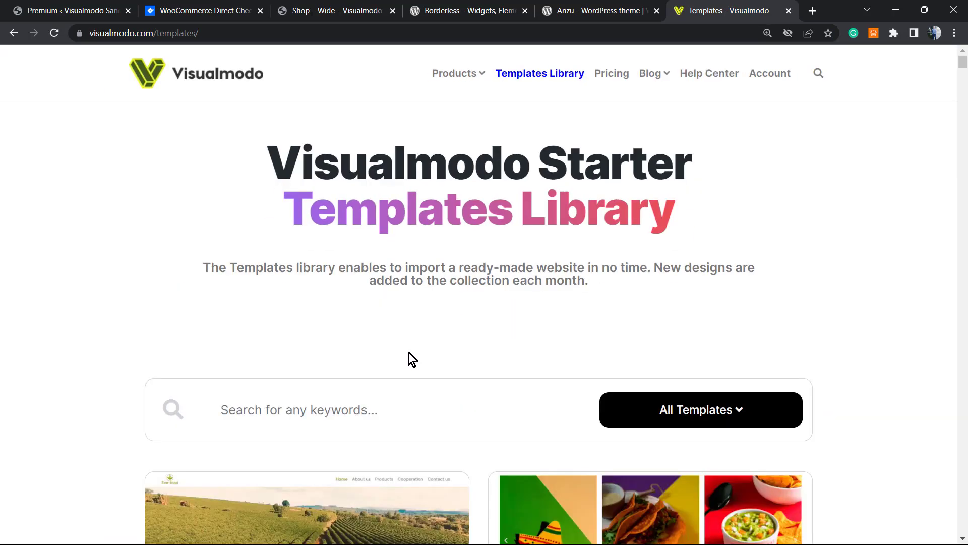
scroll(407, 350, down, 5)
scroll(407, 353, down, 15)
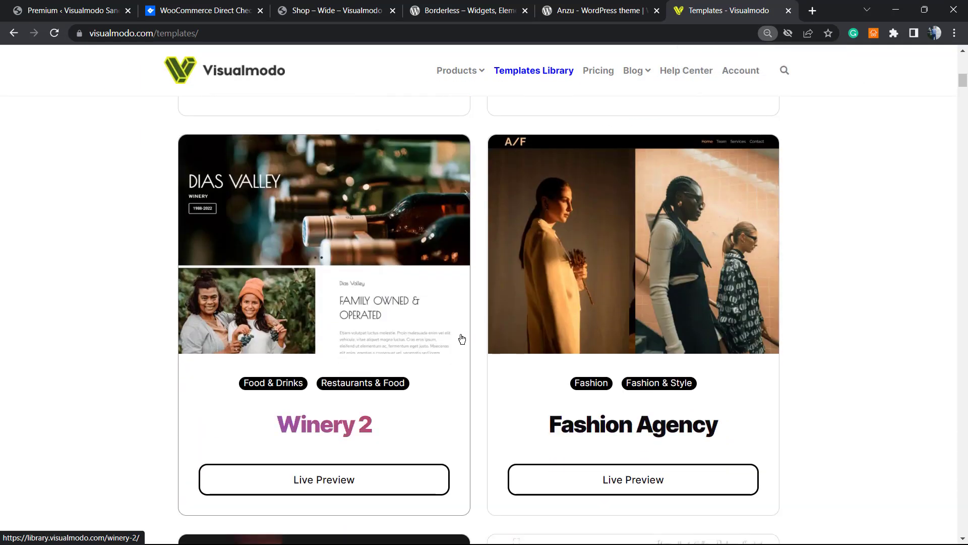
scroll(470, 339, down, 20)
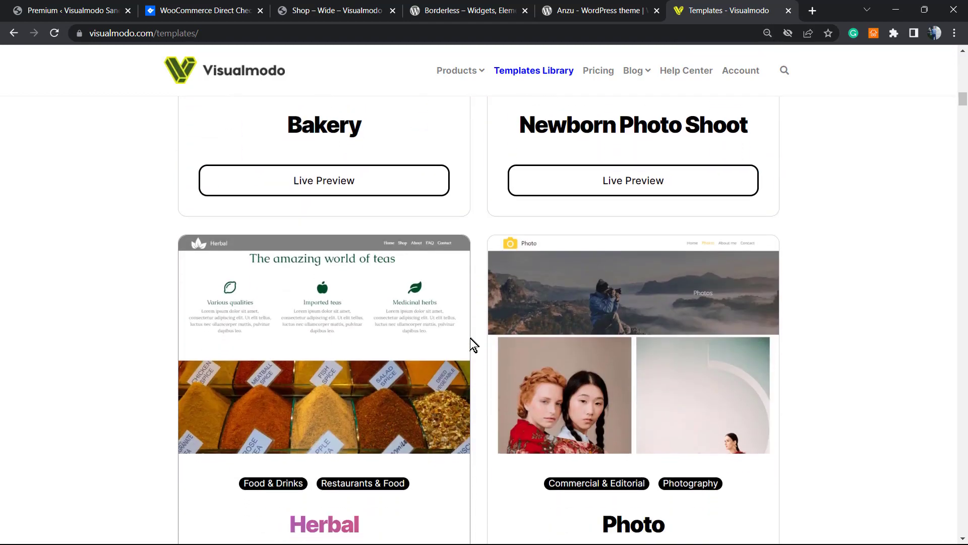
scroll(470, 337, down, 20)
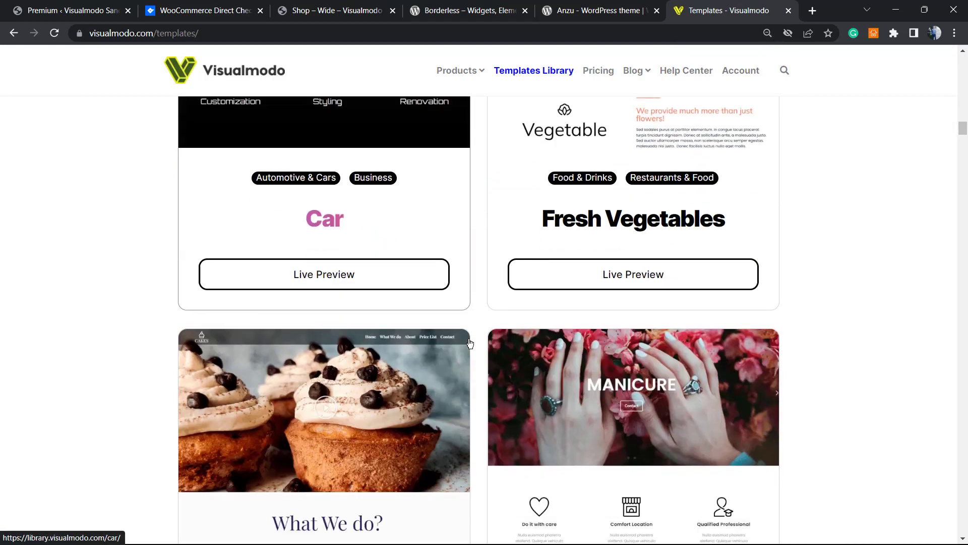
scroll(470, 344, down, 20)
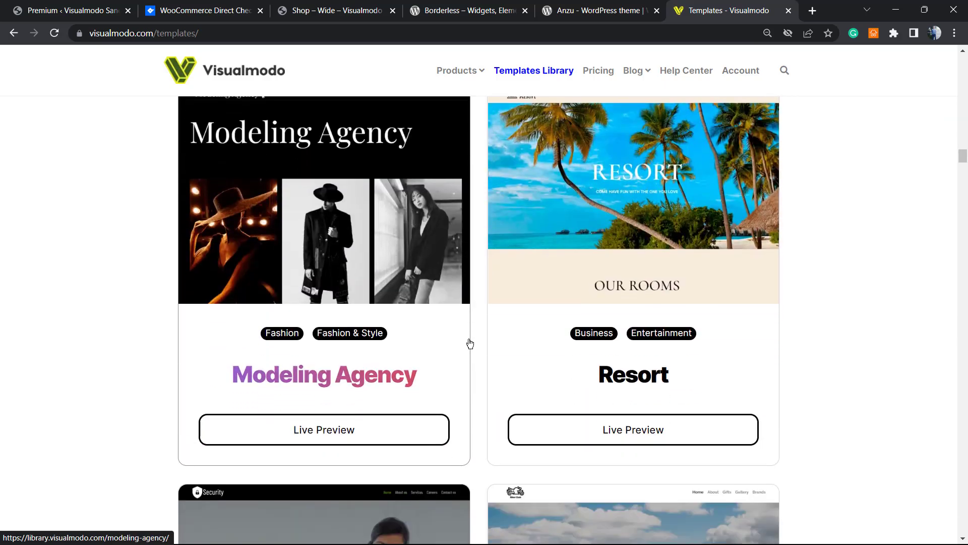
scroll(452, 293, down, 9)
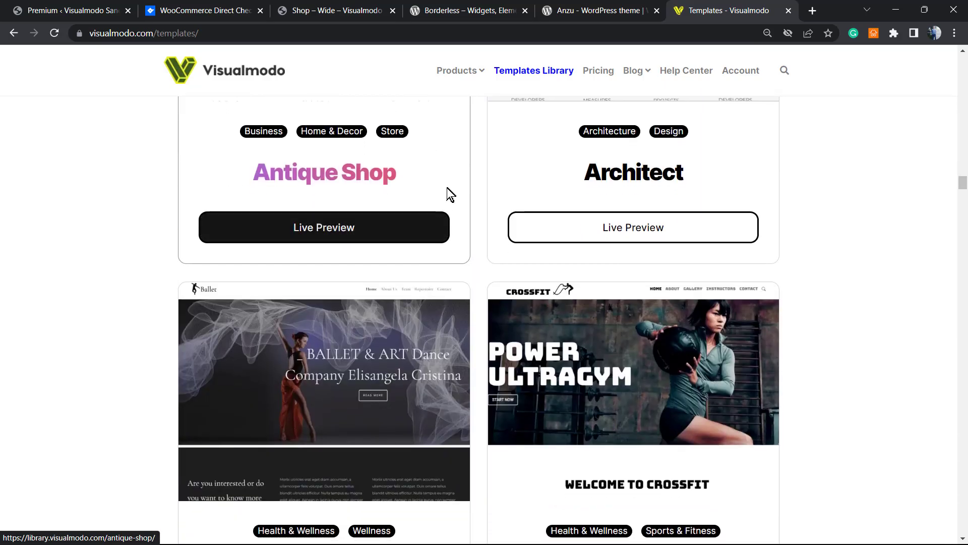